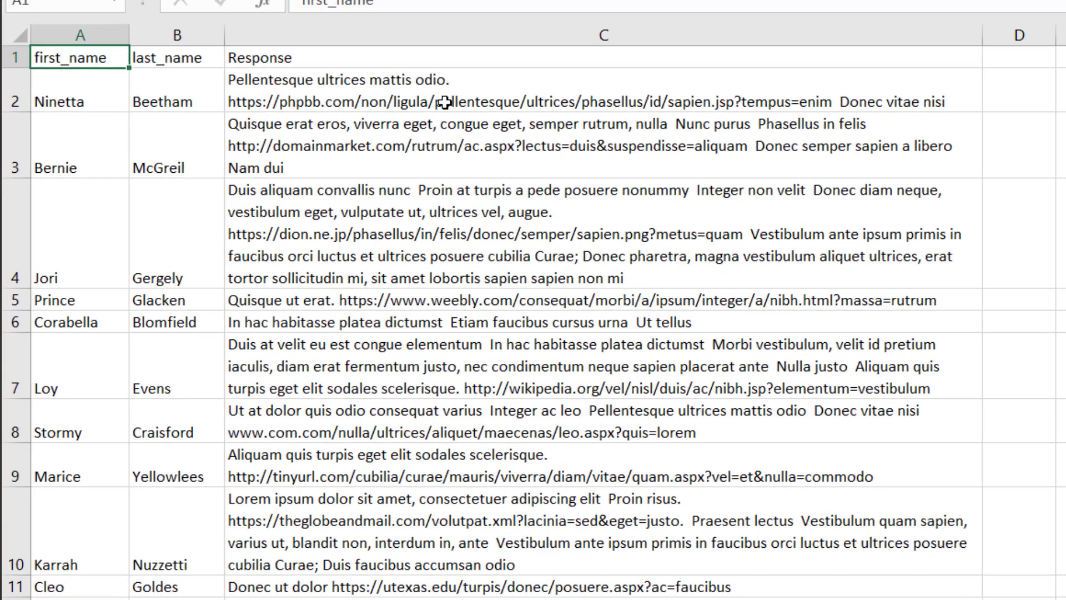
Load the range A1:C11 into Power Query as a table with headers
{"action": "left_click", "coordinate": [266, 191]}
{"action": "left_click", "coordinate": [458, 122]}
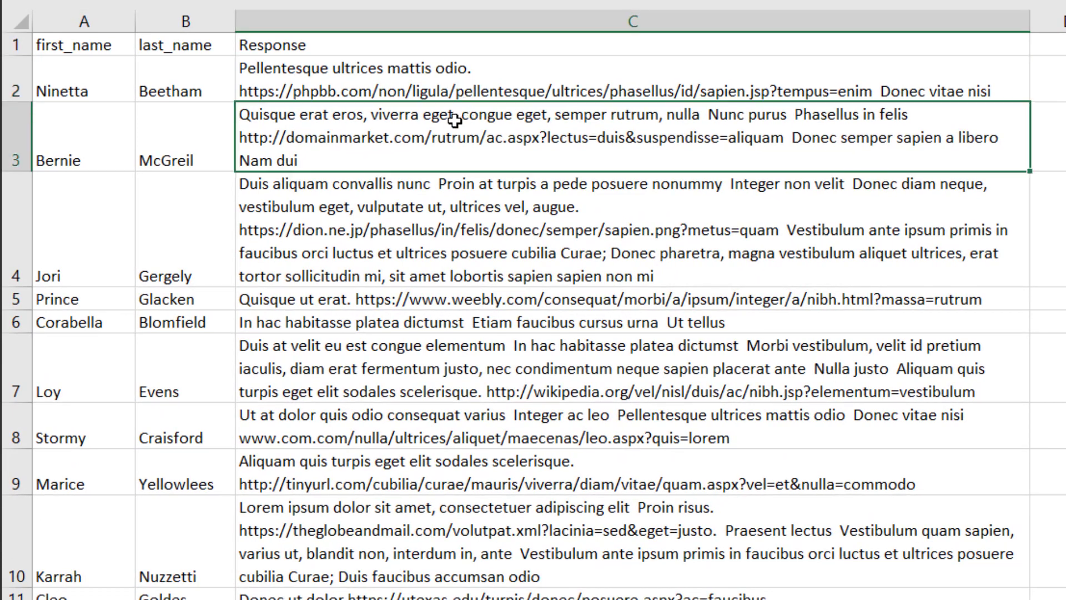
{"action": "left_click", "coordinate": [463, 225]}
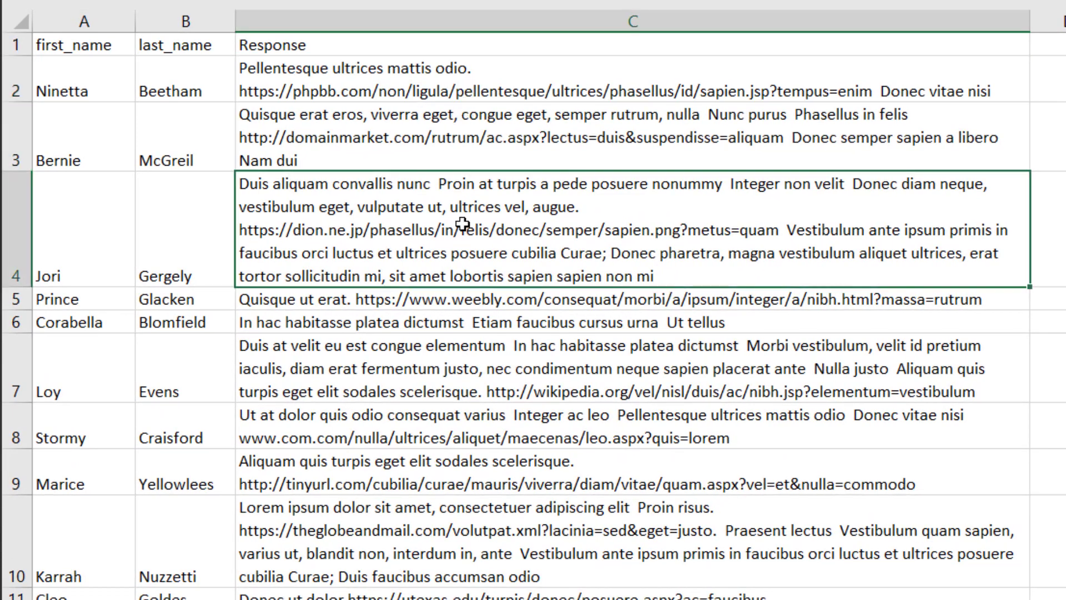
{"action": "left_click", "coordinate": [488, 322]}
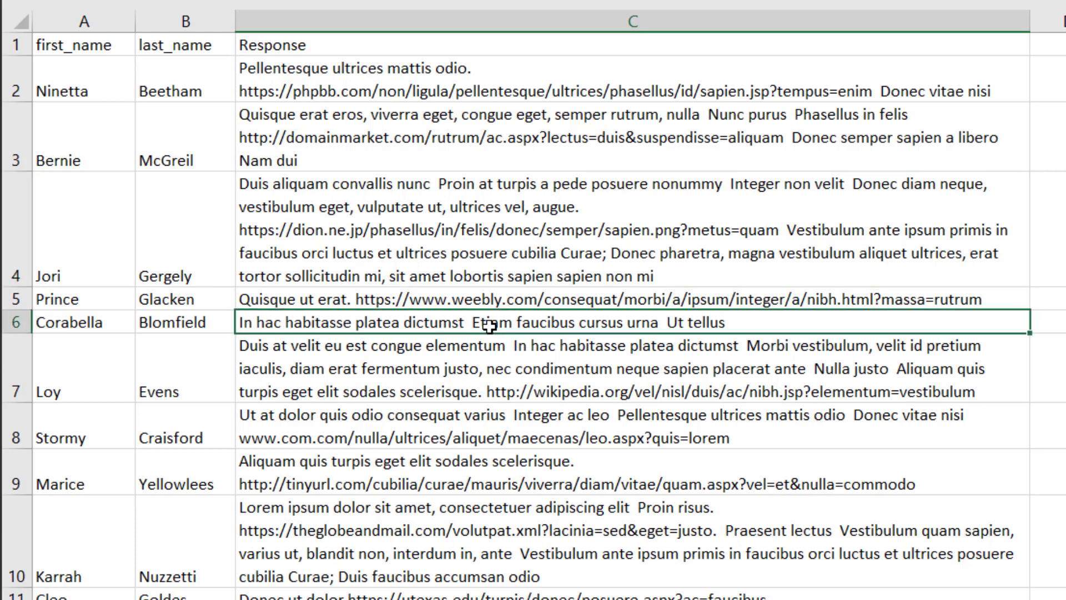
{"action": "left_click", "coordinate": [508, 403]}
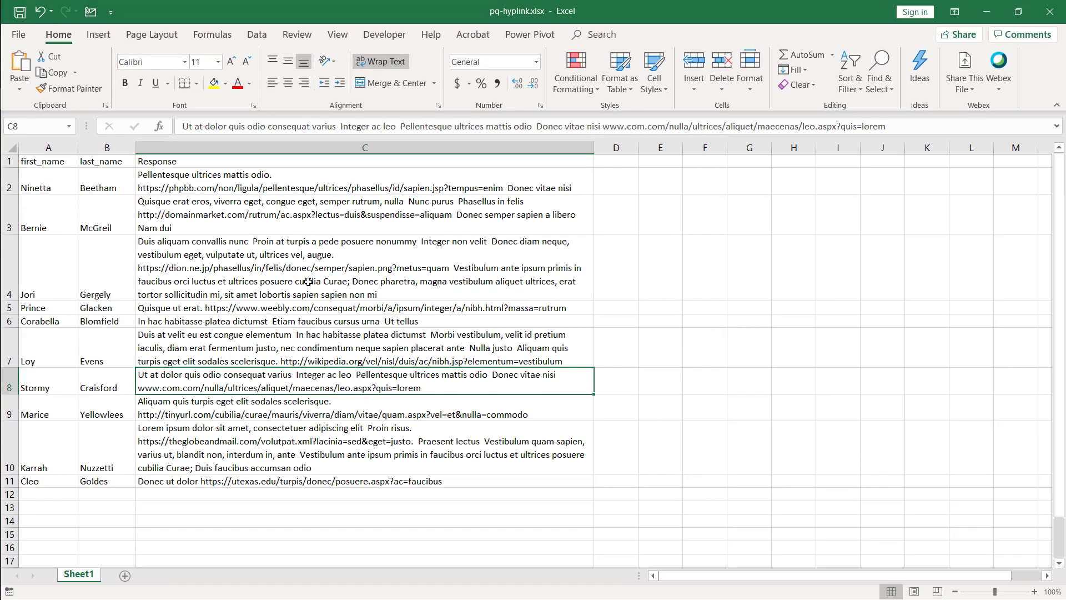
{"action": "left_click", "coordinate": [255, 35]}
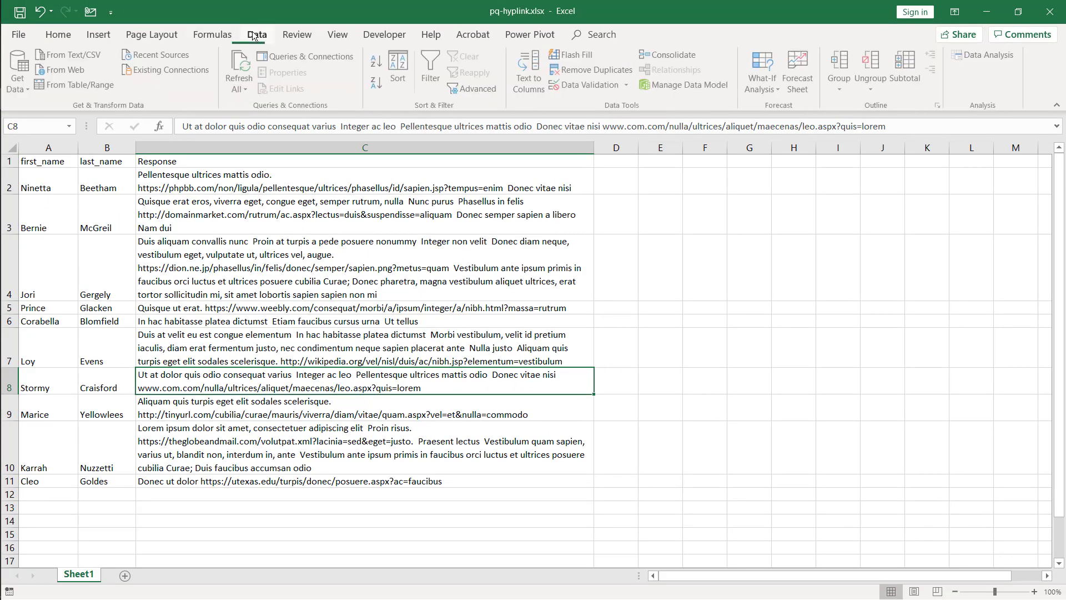
{"action": "left_click", "coordinate": [95, 86]}
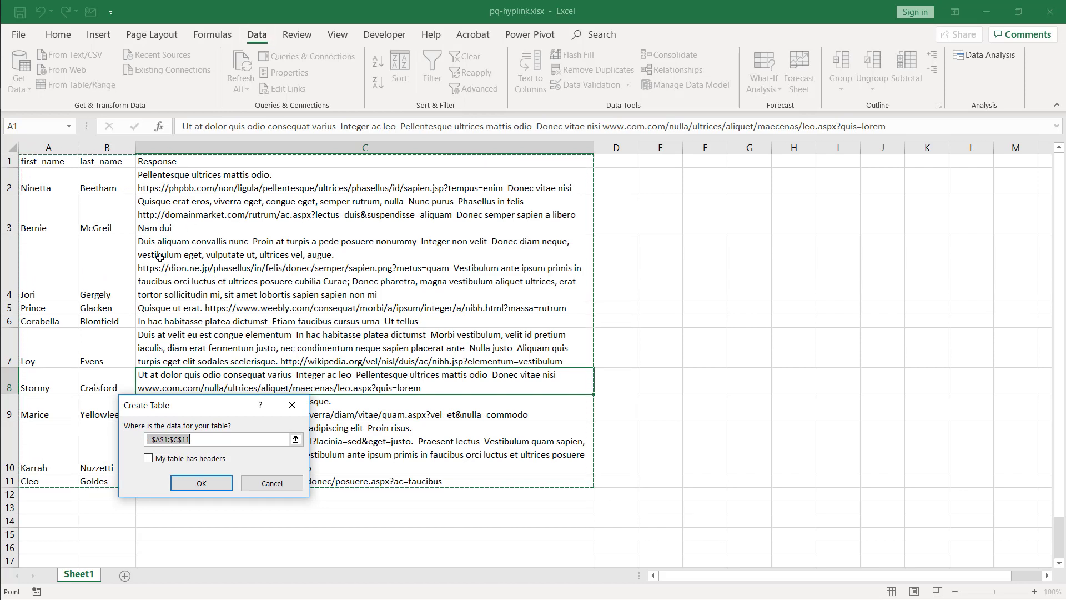
{"action": "left_click", "coordinate": [148, 459]}
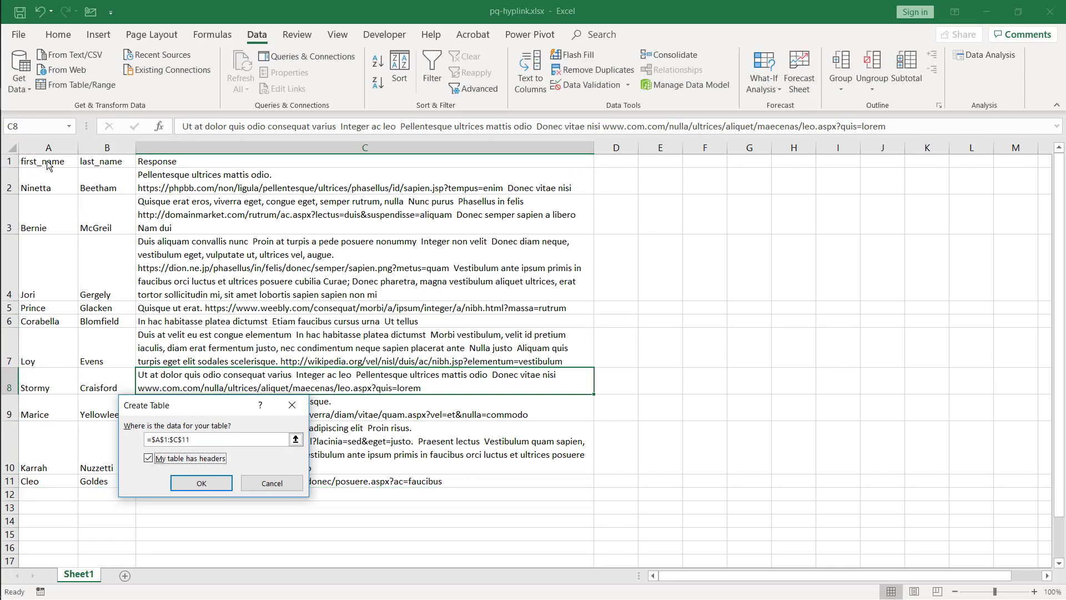
{"action": "left_click", "coordinate": [201, 484]}
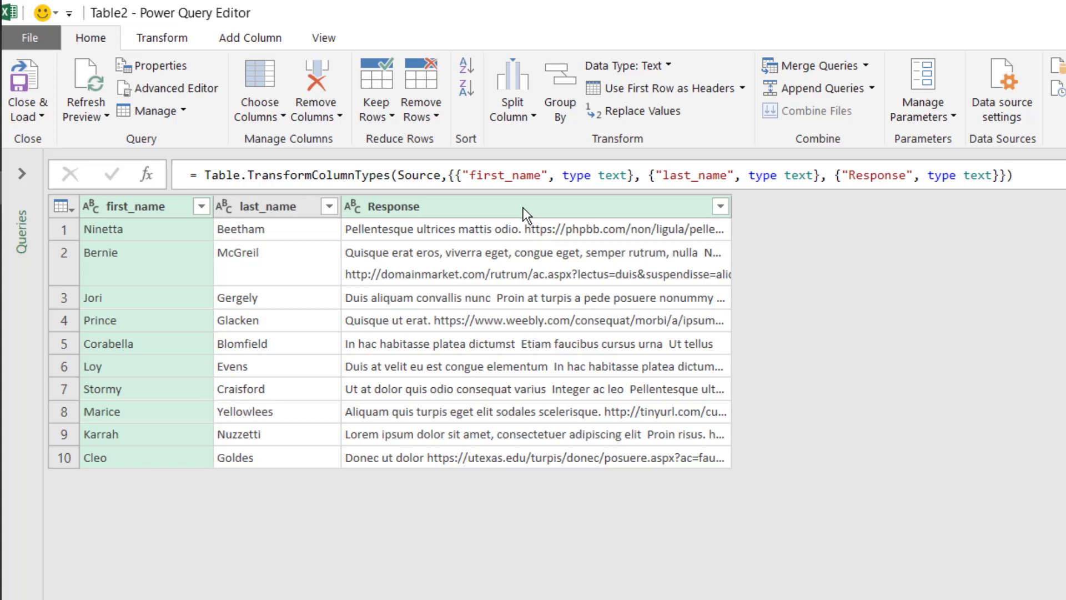
Duplicate the Response column in the query
{"action": "left_click", "coordinate": [522, 208]}
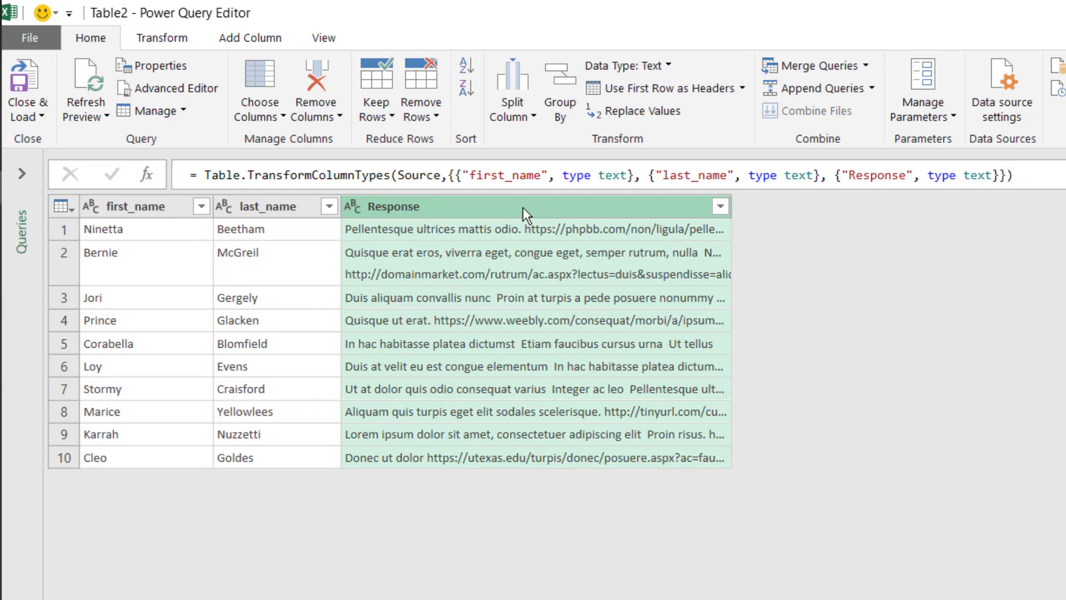
{"action": "right_click", "coordinate": [522, 208]}
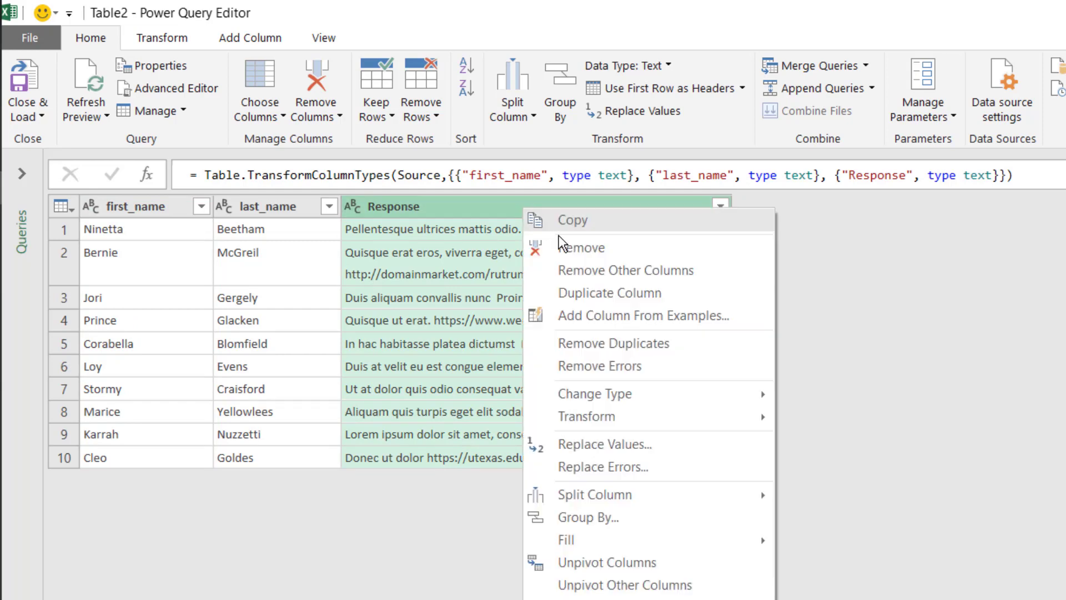
{"action": "left_click", "coordinate": [609, 287]}
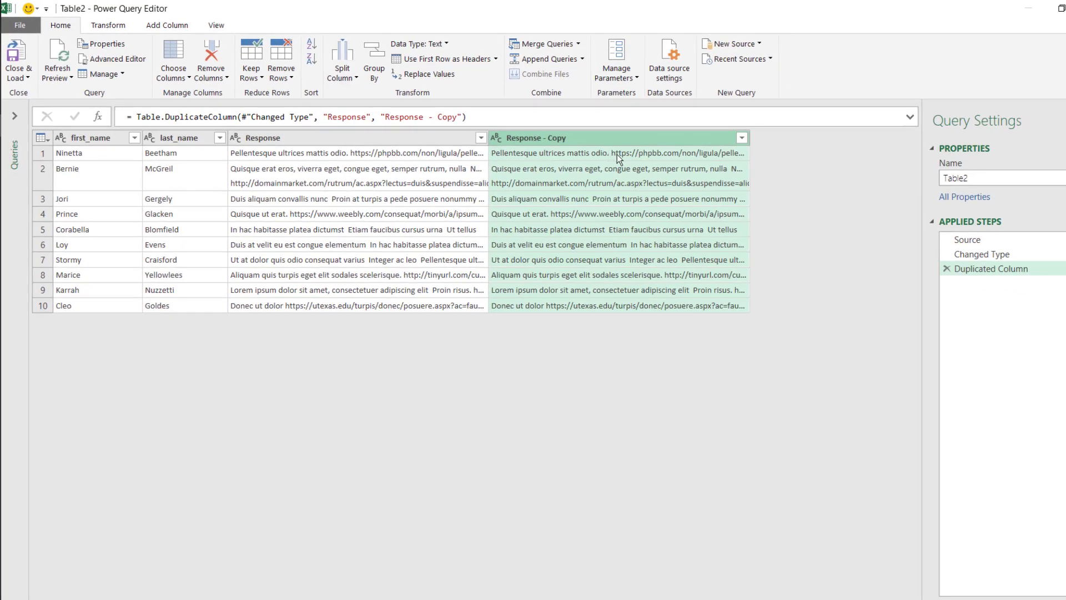
{"action": "right_click", "coordinate": [578, 136]}
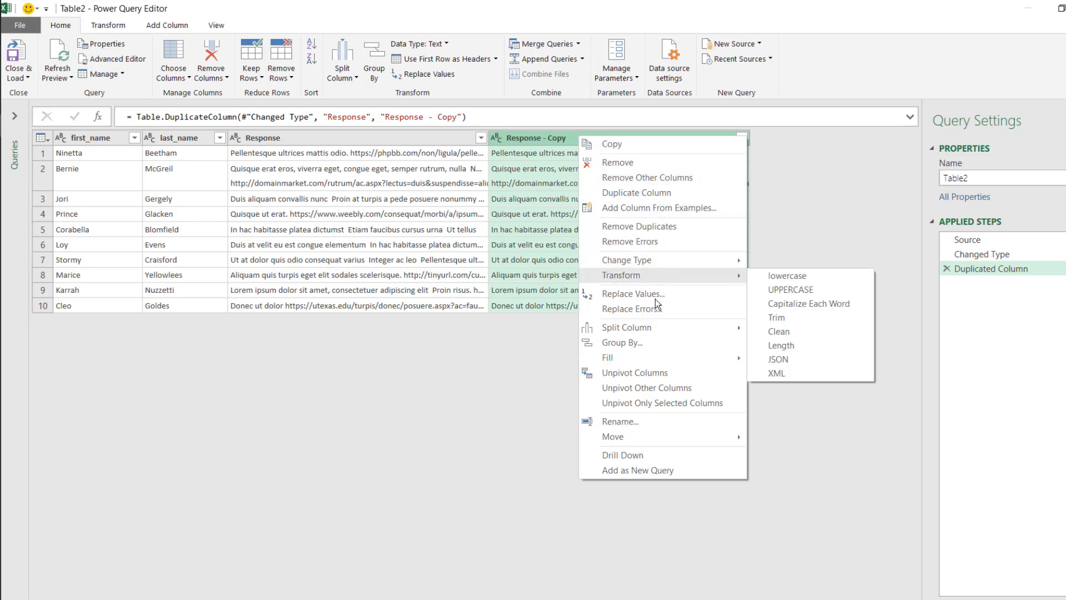
{"action": "mouse_move", "coordinate": [656, 332]}
{"action": "left_click", "coordinate": [789, 327]}
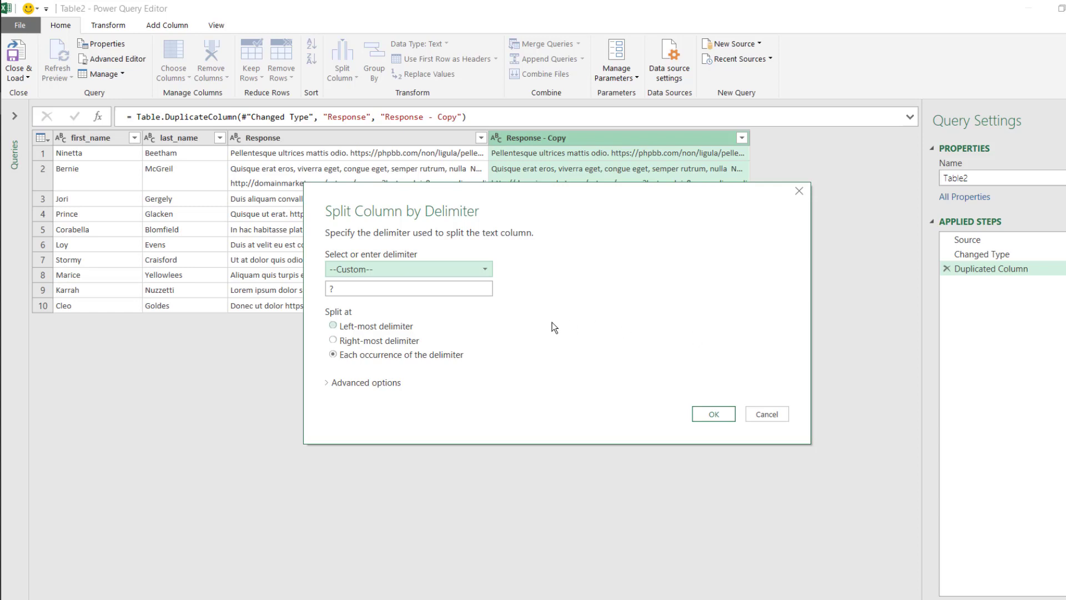
{"action": "left_click", "coordinate": [403, 290]}
{"action": "key", "text": "BackSpace"}
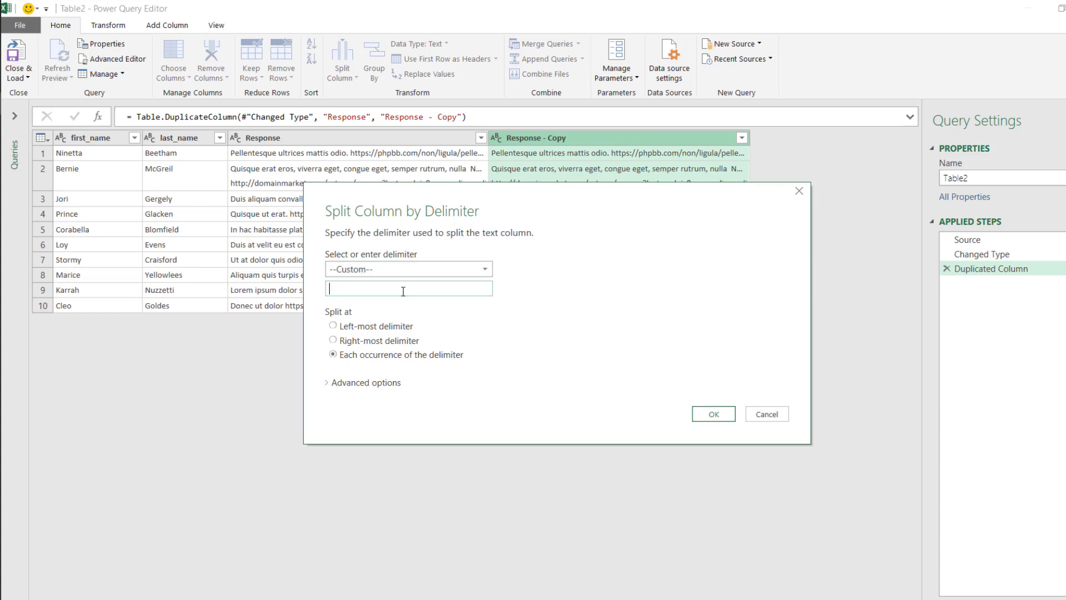
{"action": "type", "text": "http;"}
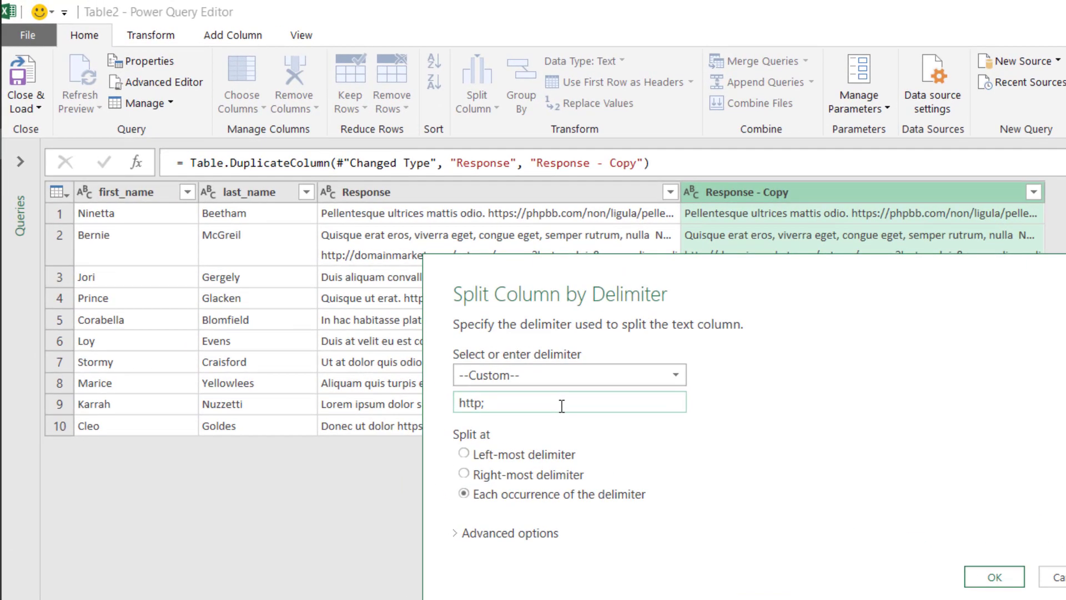
{"action": "key", "text": "BackSpace"}
{"action": "type", "text": "://"}
{"action": "left_click", "coordinate": [575, 455]}
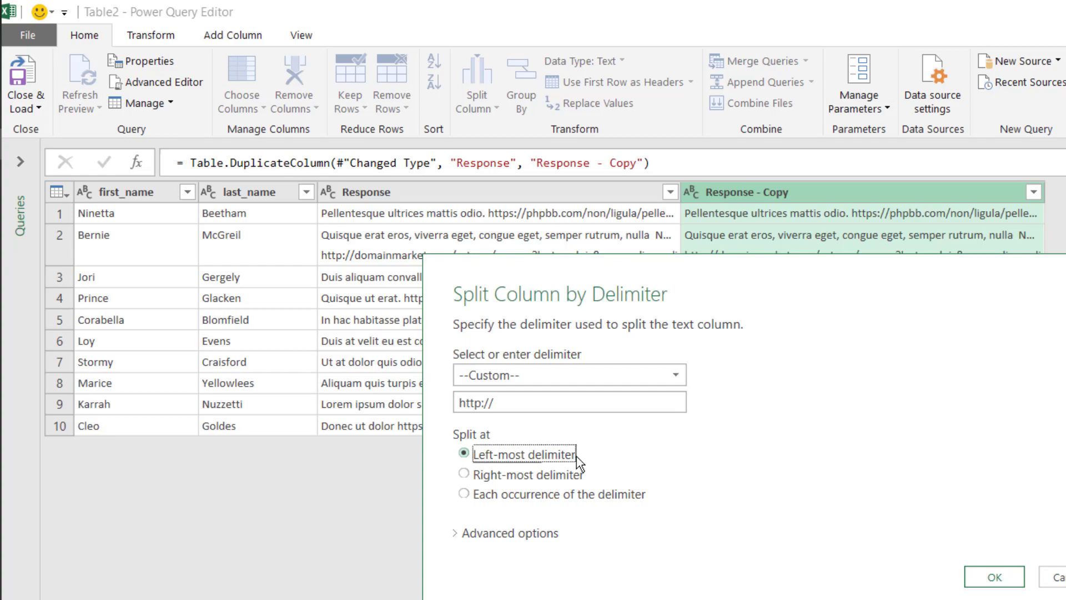
{"action": "left_click", "coordinate": [988, 577]}
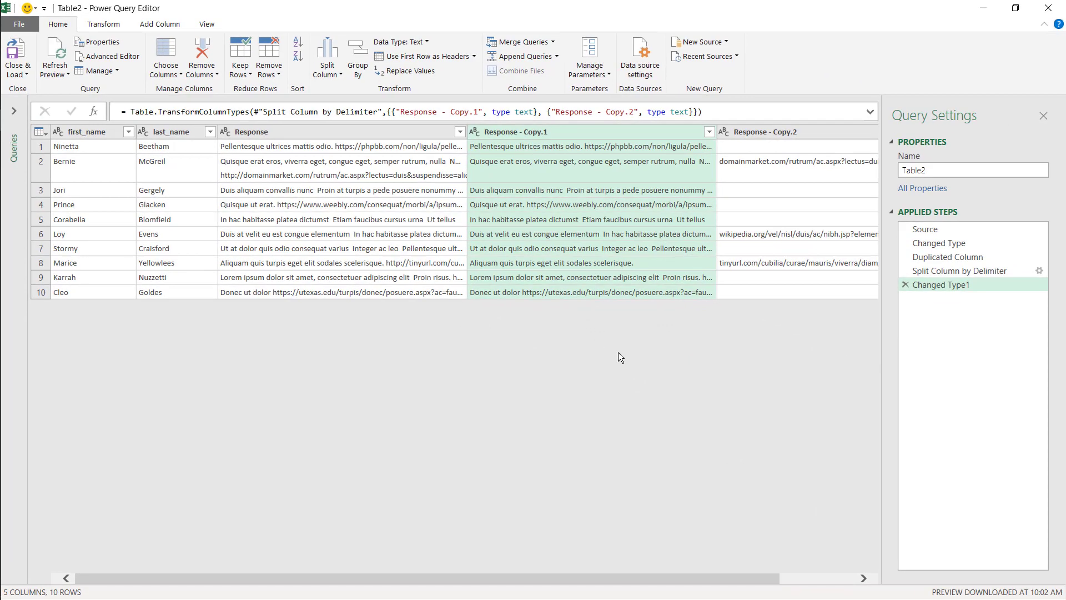
In the Split Column by Delimiter step's formula, change the splitter function to Splitter.SplitTextByAnyDelimiter
{"action": "left_click_drag", "start_coordinate": [673, 578], "coordinate": [749, 563]}
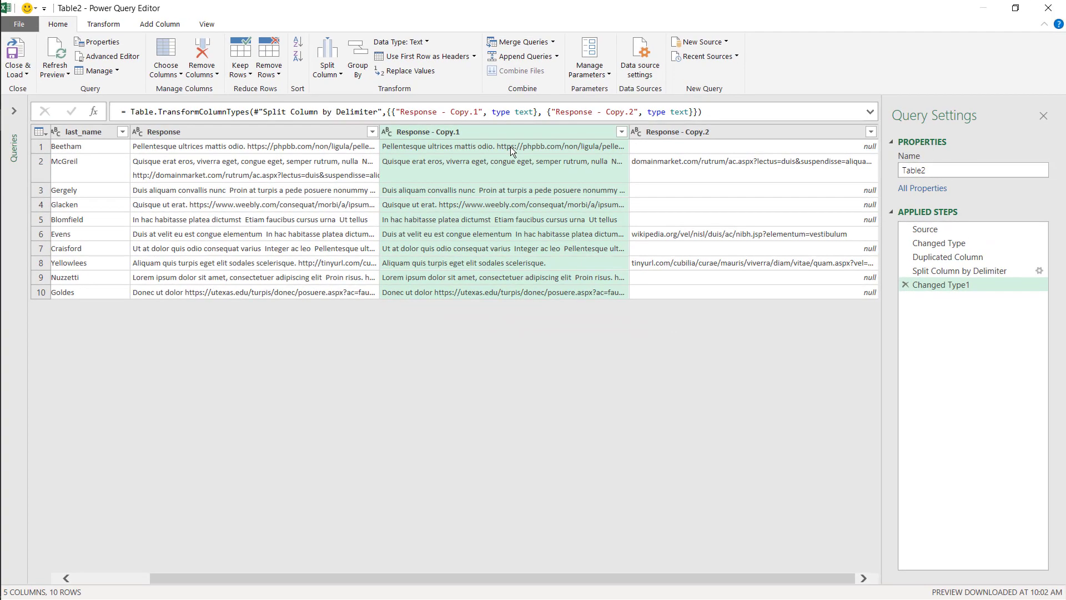
{"action": "left_click", "coordinate": [936, 272]}
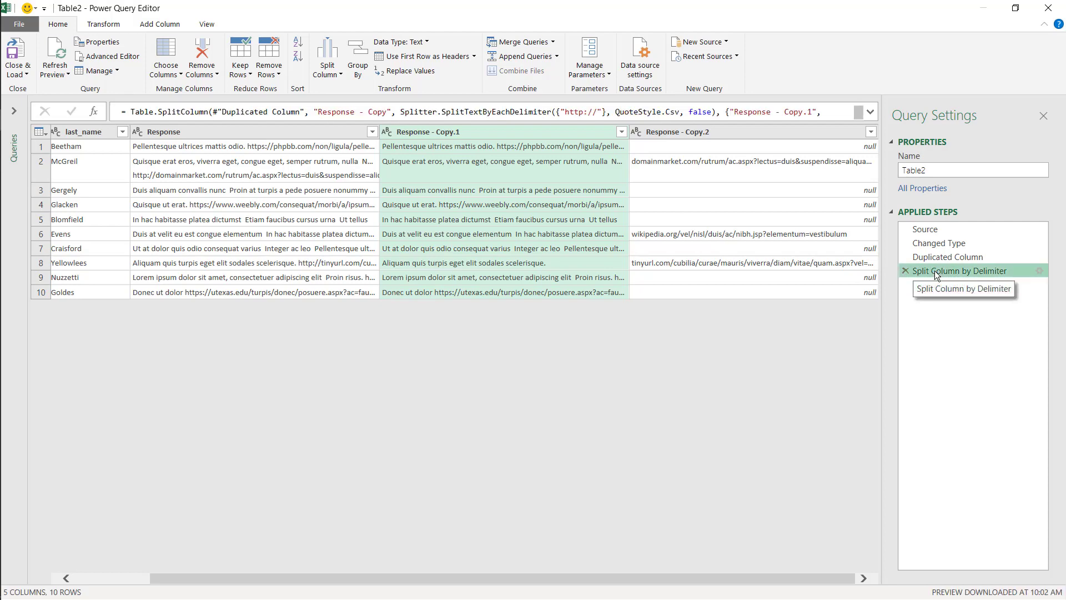
{"action": "left_click", "coordinate": [871, 111]}
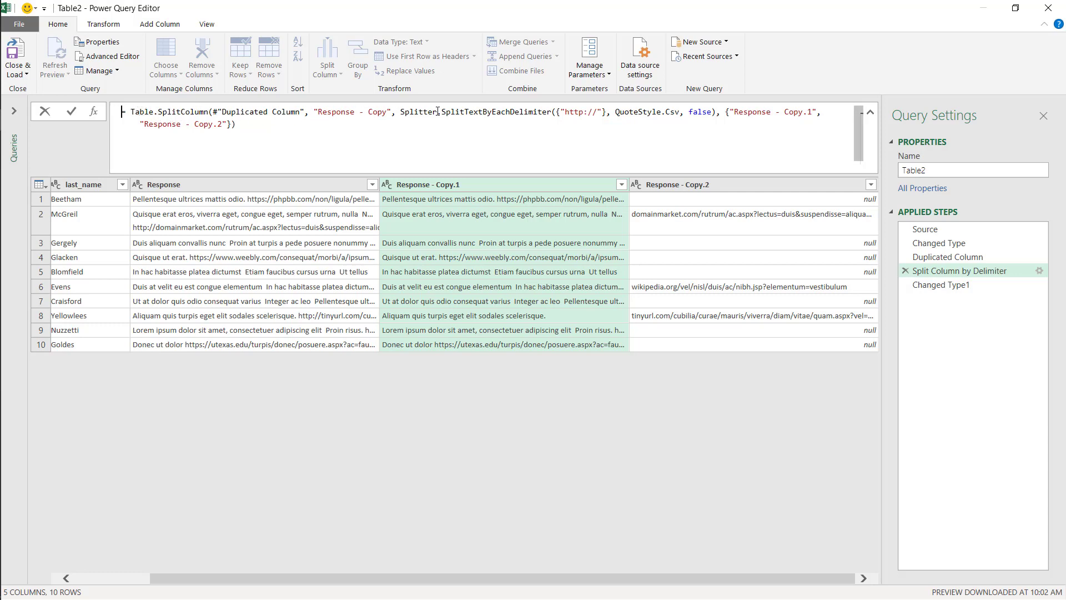
{"action": "mouse_move", "coordinate": [492, 114]}
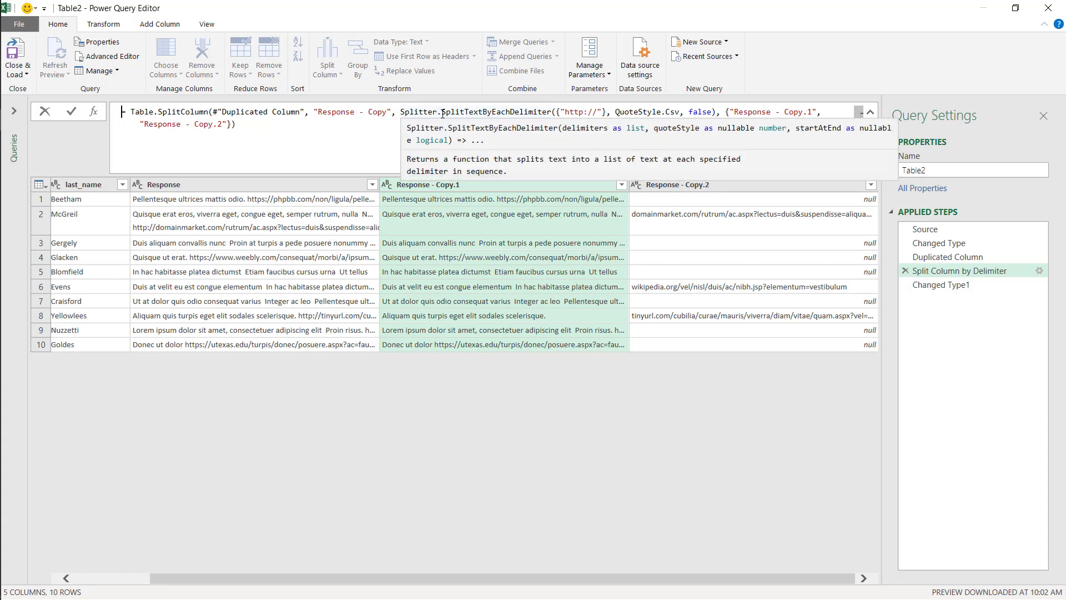
{"action": "left_click", "coordinate": [493, 114]}
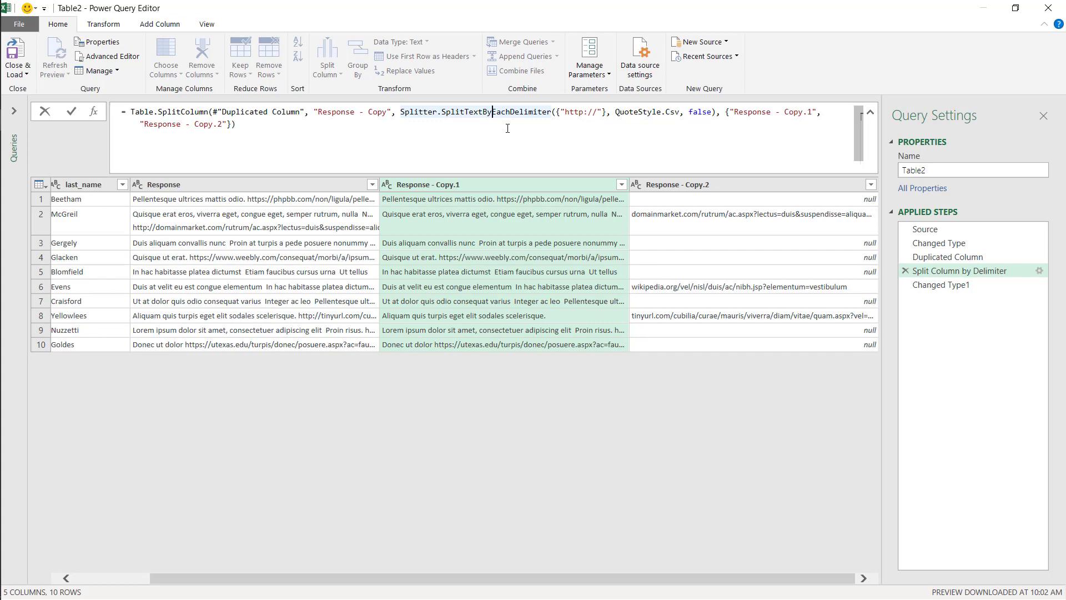
{"action": "key", "text": "Delete"}
{"action": "key", "text": "Delete"}
{"action": "key", "text": "Delete"}
{"action": "key", "text": "Delete"}
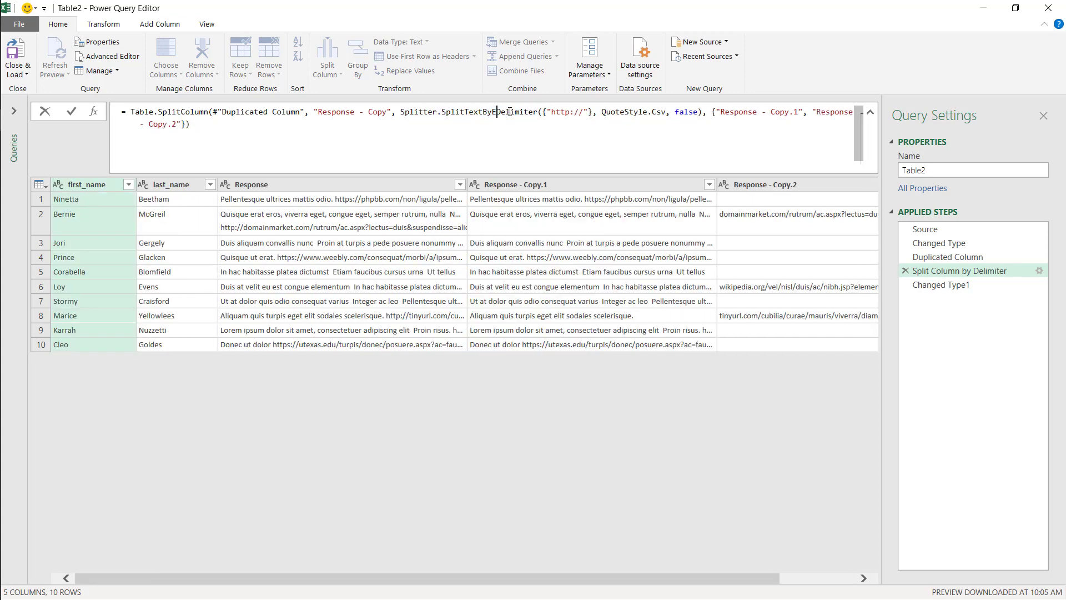
{"action": "type", "text": "Any"}
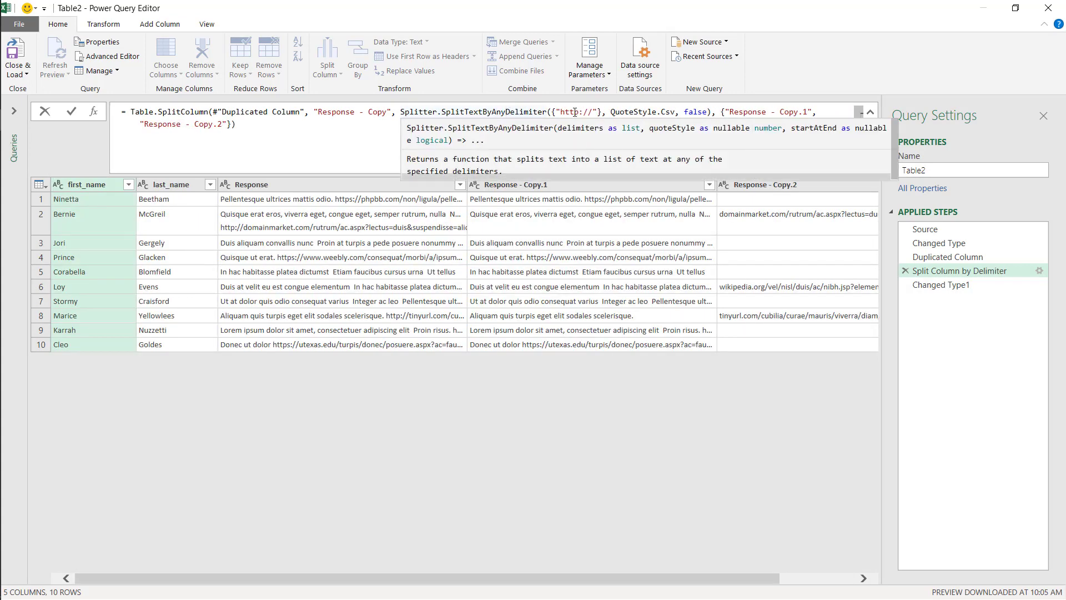
{"action": "left_click", "coordinate": [598, 111]}
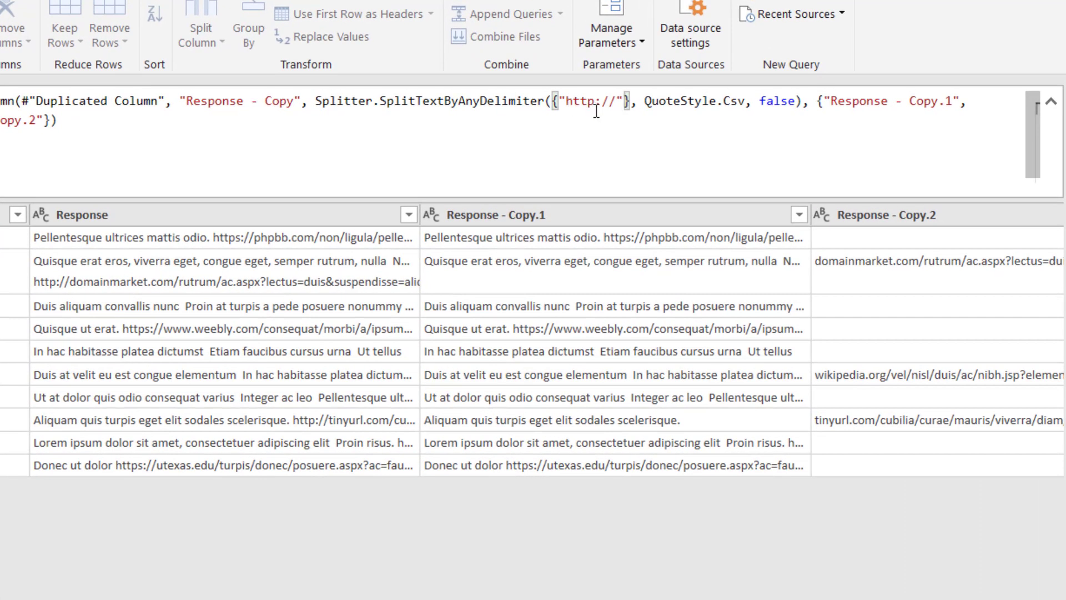
{"action": "type", "text": ",\"https"}
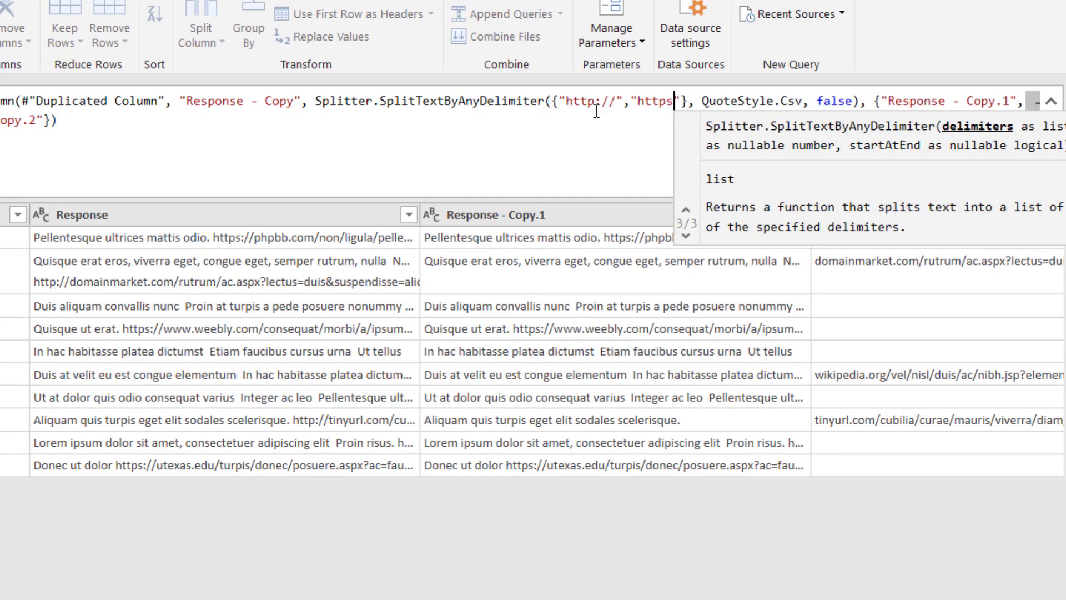
{"action": "type", "text": "://"}
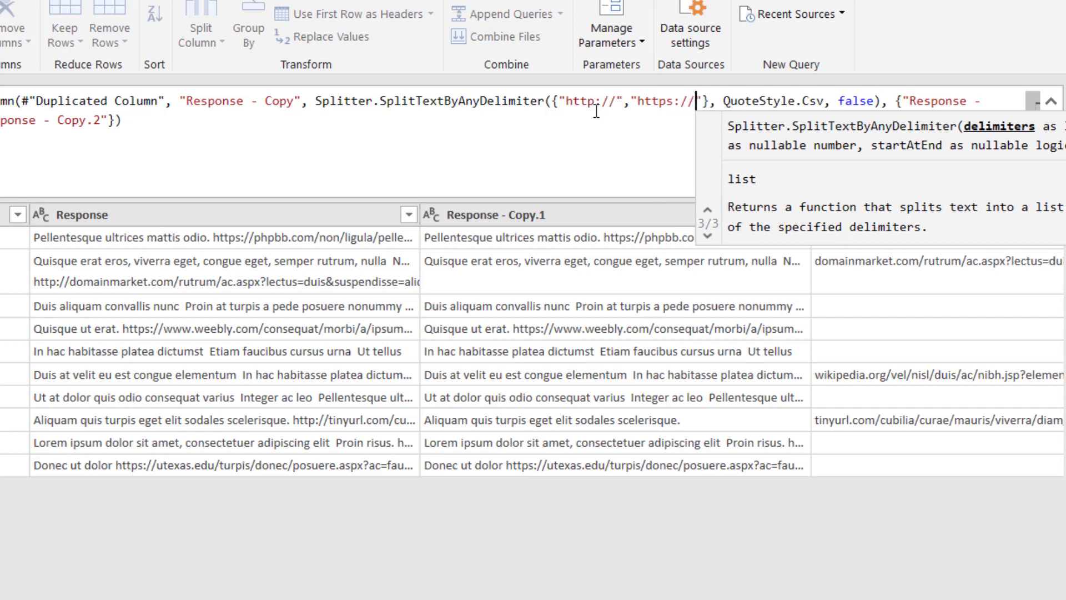
{"action": "key", "text": "Return"}
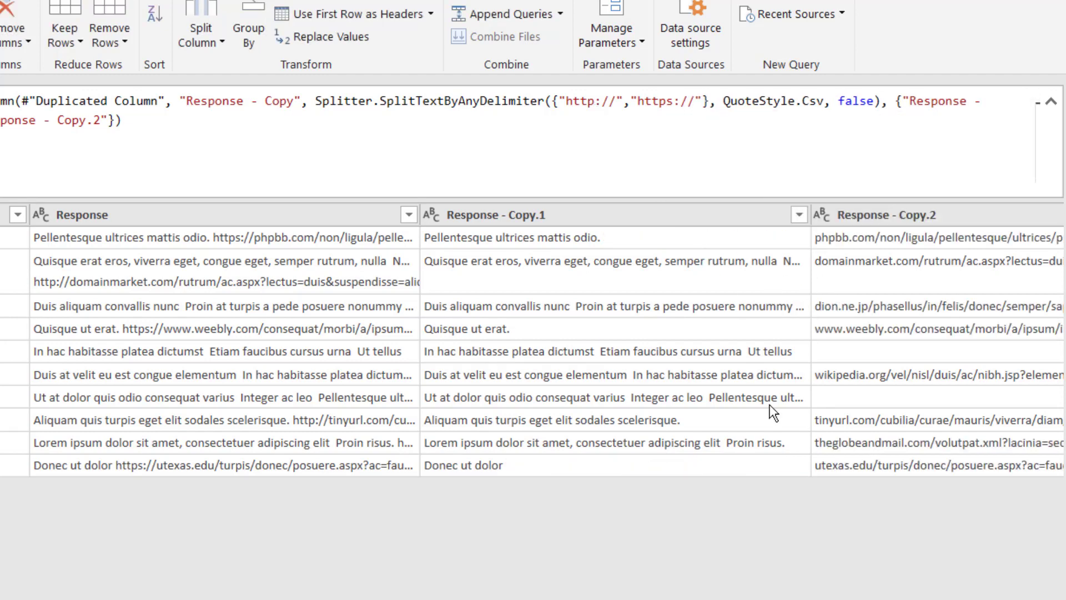
{"action": "scroll", "coordinate": [534, 340], "scroll_direction": "right", "scroll_amount": 3}
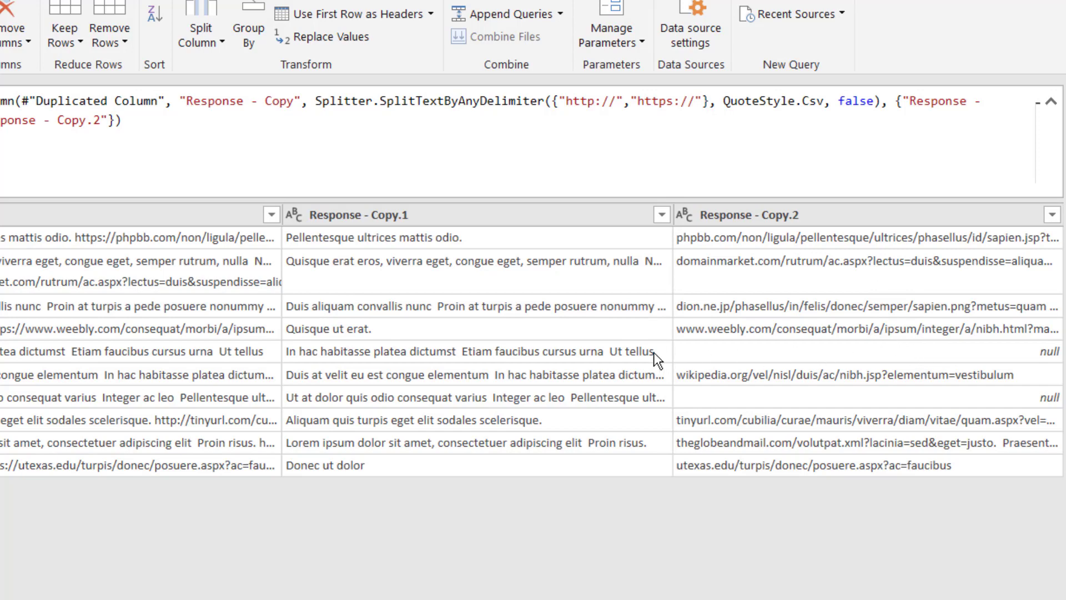
Add "www" as a third delimiter in the split formula and check the Response text in row 4
{"action": "left_click", "coordinate": [152, 349]}
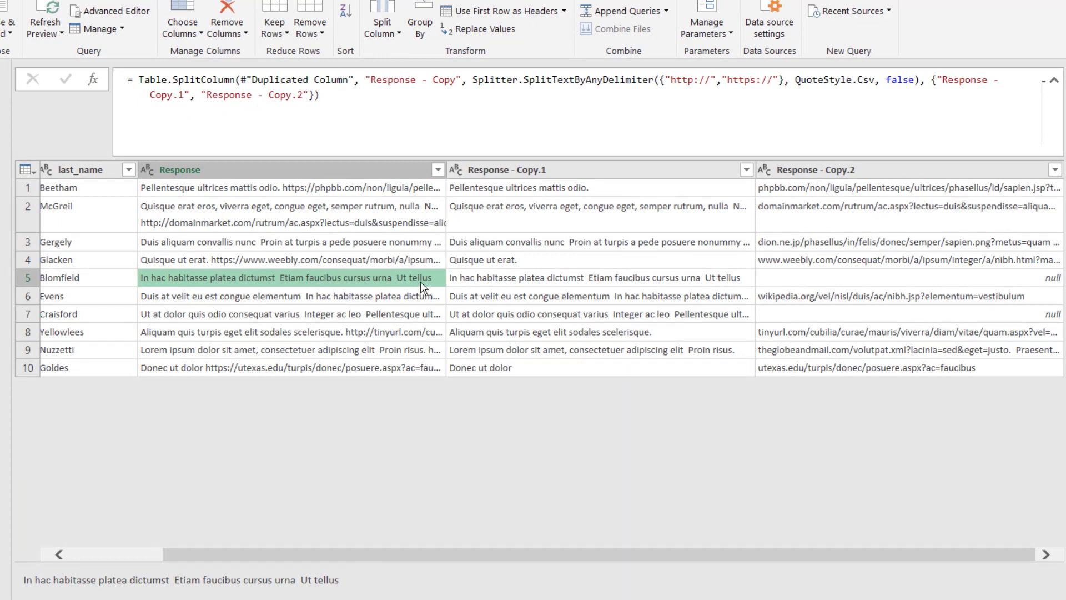
{"action": "left_click", "coordinate": [413, 317]}
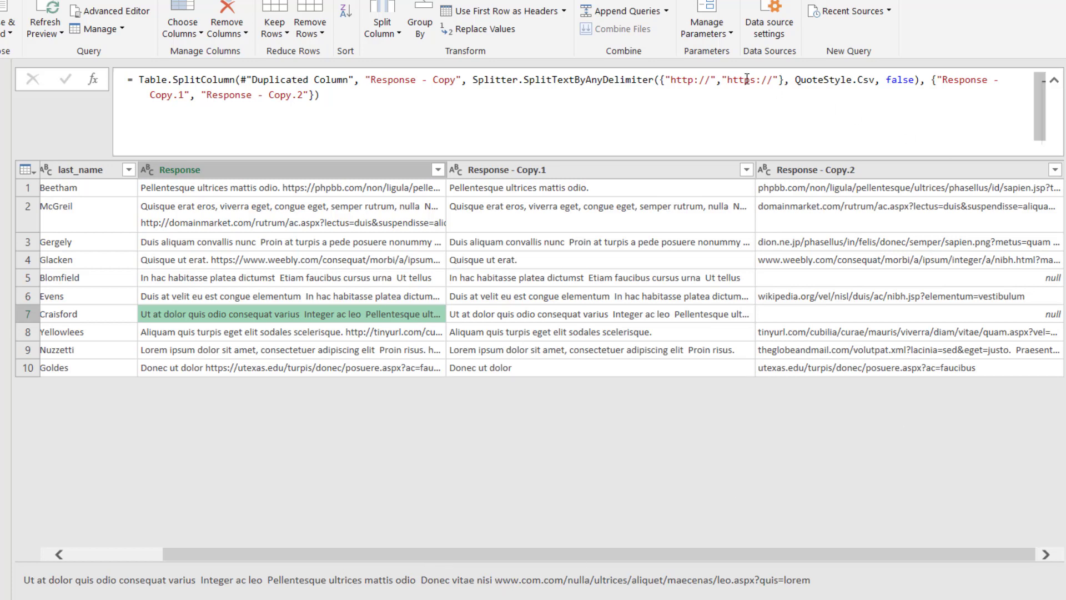
{"action": "left_click", "coordinate": [779, 80]}
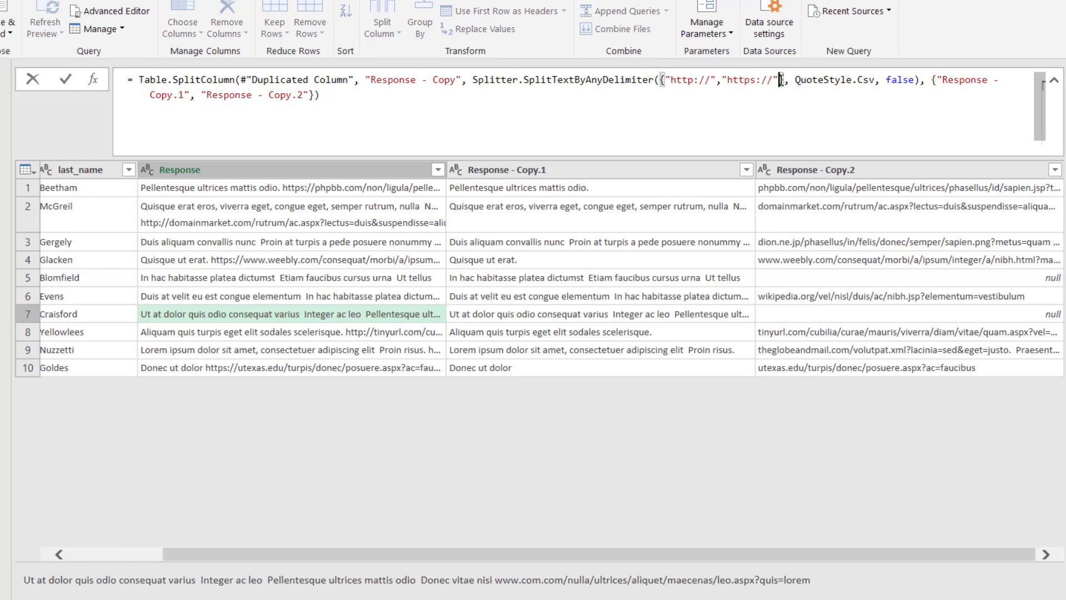
{"action": "type", "text": ",\"ww"}
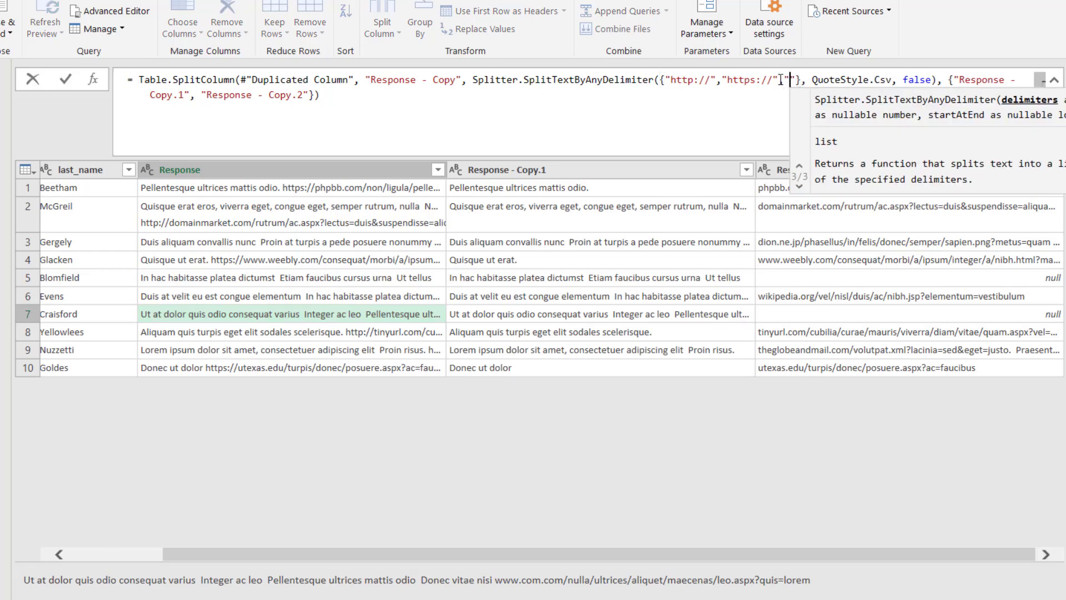
{"action": "type", "text": "w"}
{"action": "key", "text": "Return"}
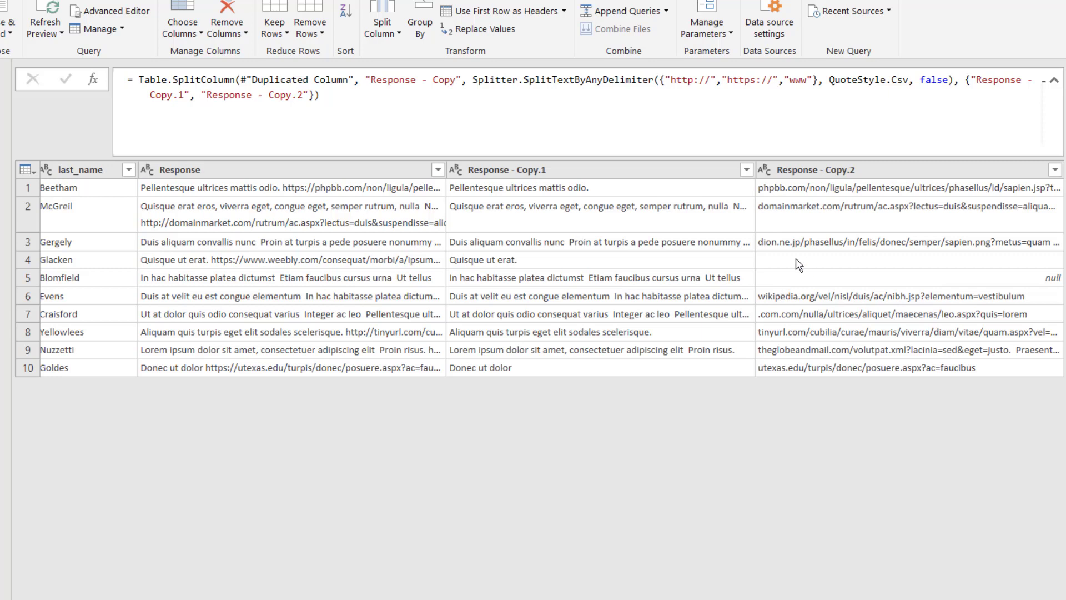
{"action": "left_click", "coordinate": [284, 264]}
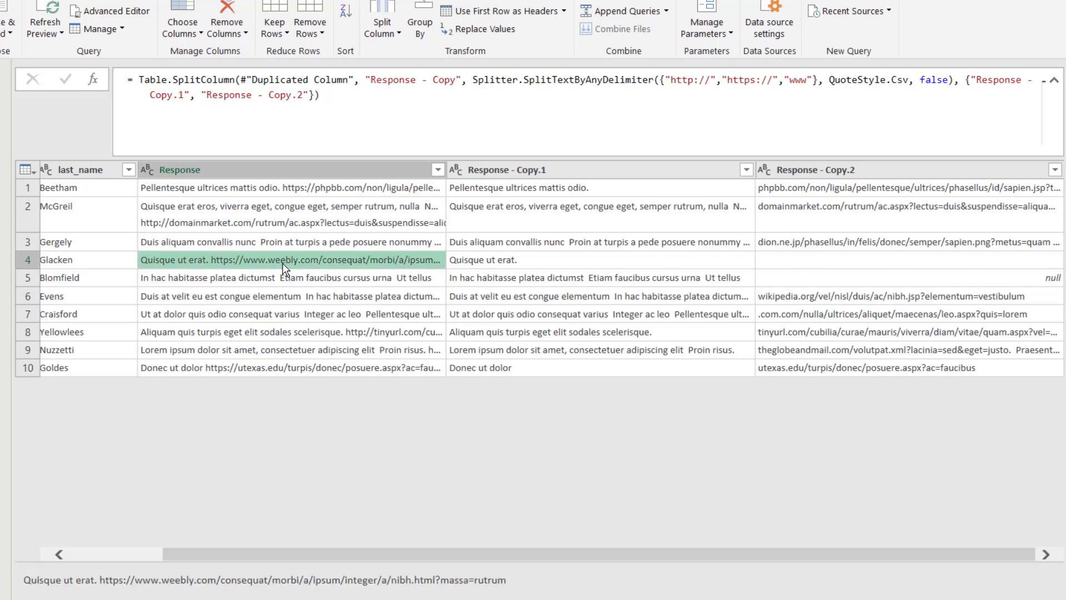
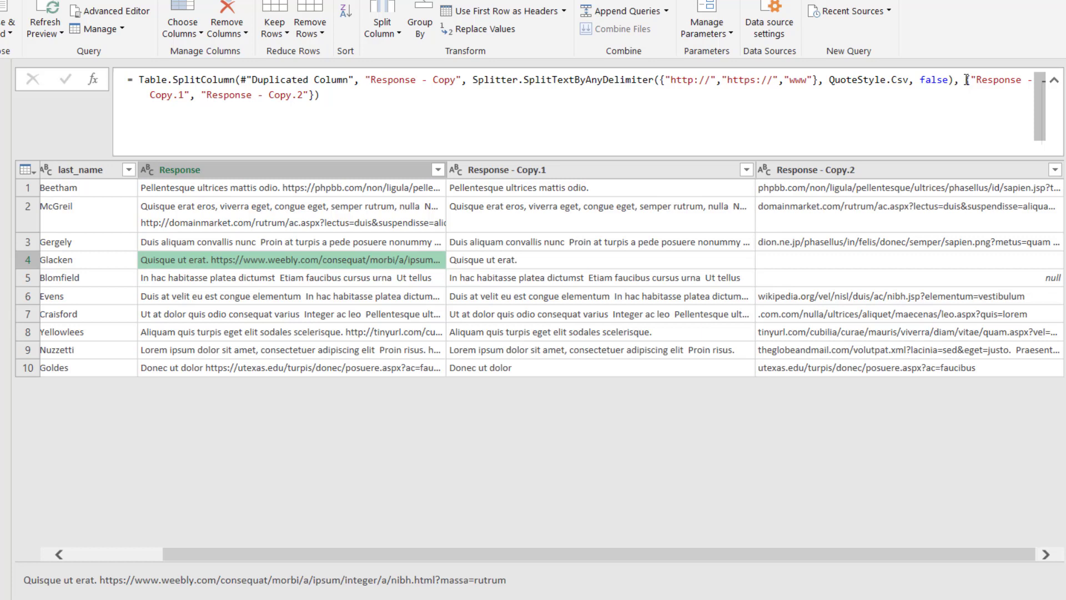
In the split formula, replace the list of new column names with 3 and apply the formula
{"action": "left_click", "coordinate": [967, 80]}
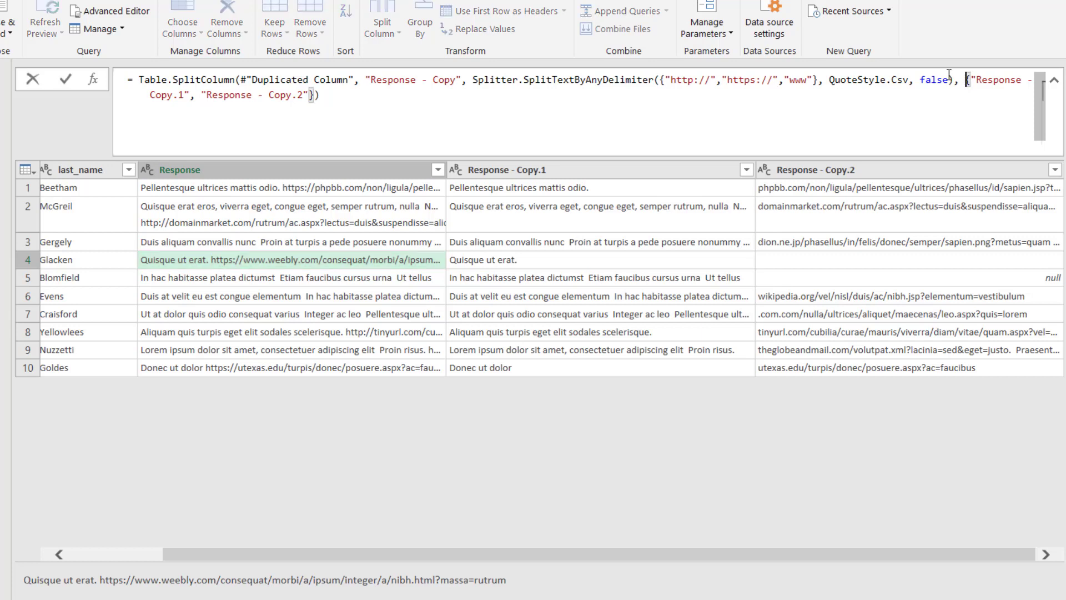
{"action": "left_click_drag", "start_coordinate": [965, 80], "coordinate": [314, 96]}
{"action": "type", "text": "3"}
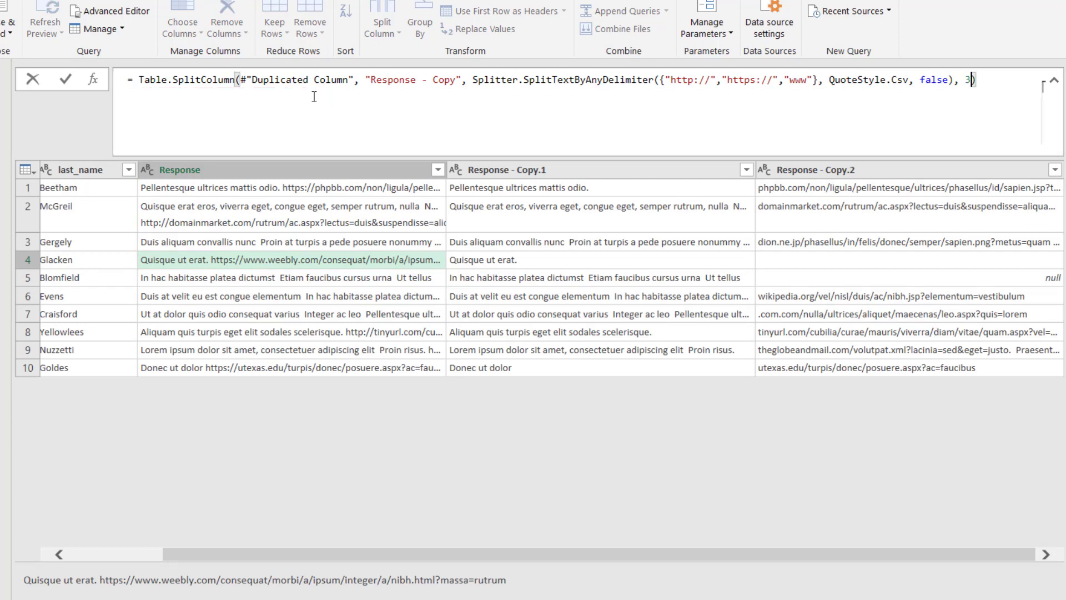
{"action": "key", "text": "Return"}
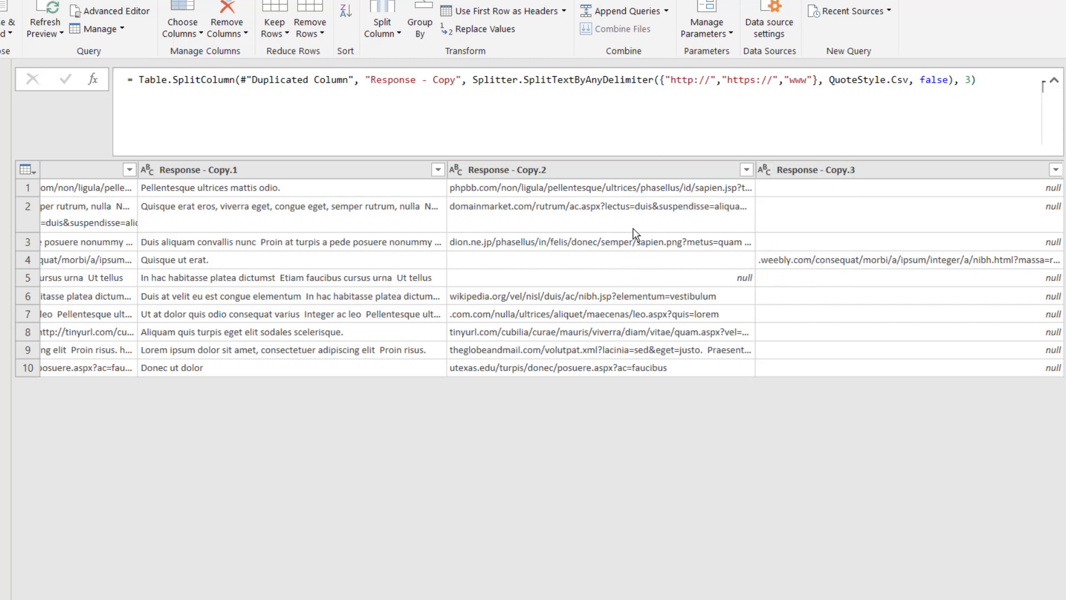
Merge the Response - Copy.2 and Response - Copy.3 columns with no separator as an inserted step, and check the Response text in row 5
{"action": "left_click", "coordinate": [659, 172]}
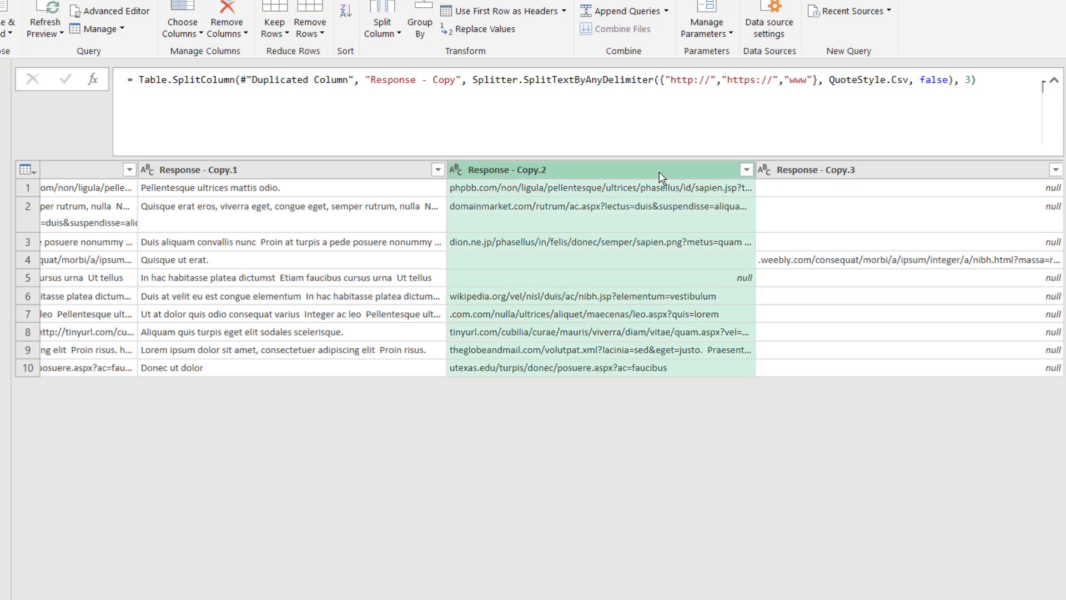
{"action": "left_click", "coordinate": [800, 170], "text": "ctrl"}
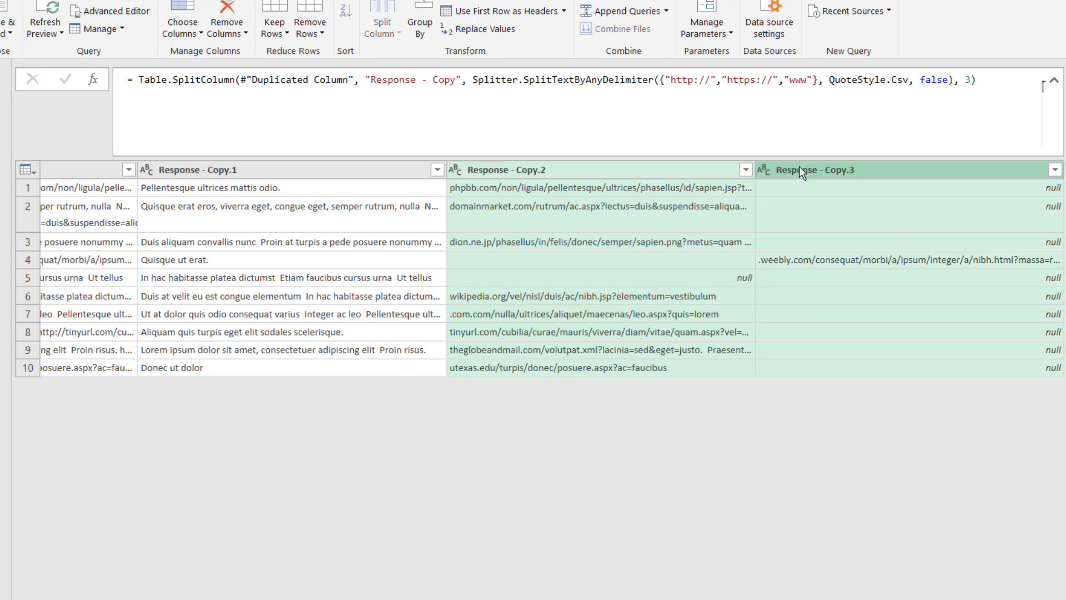
{"action": "right_click", "coordinate": [800, 169]}
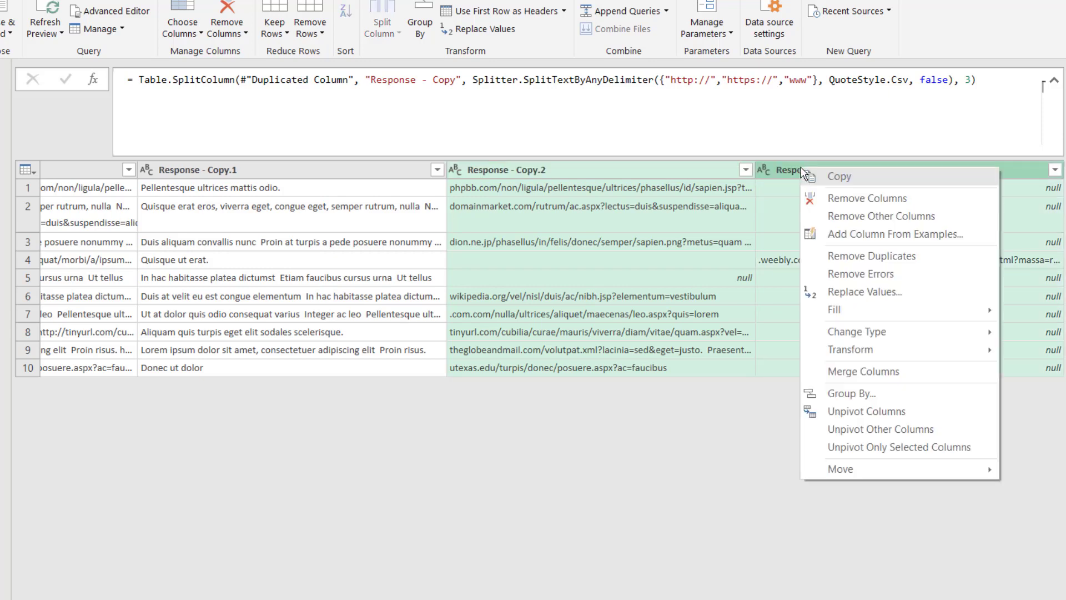
{"action": "left_click", "coordinate": [892, 367]}
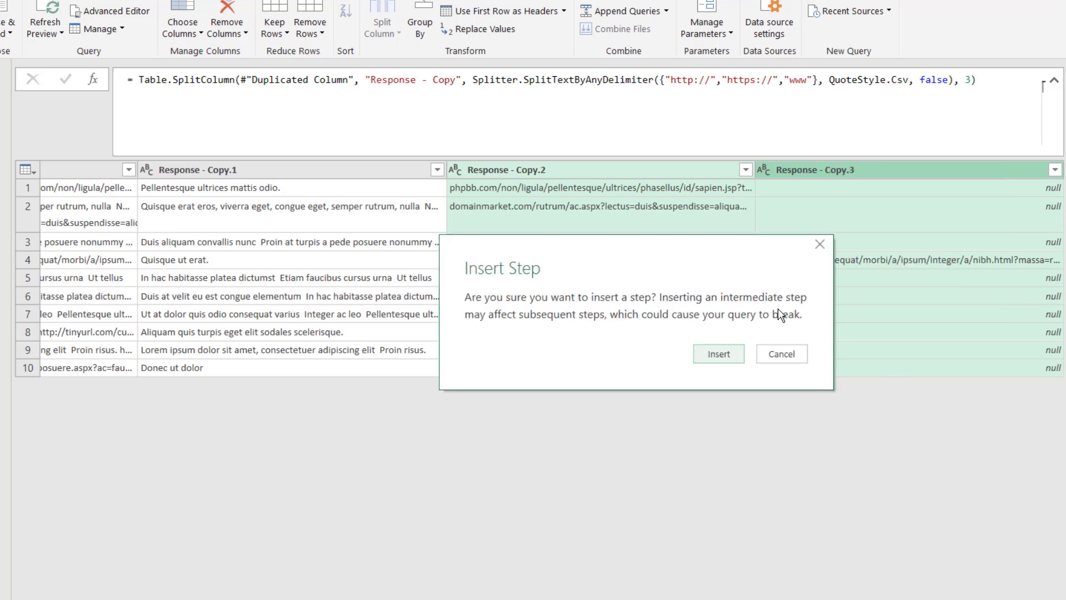
{"action": "left_click", "coordinate": [733, 354]}
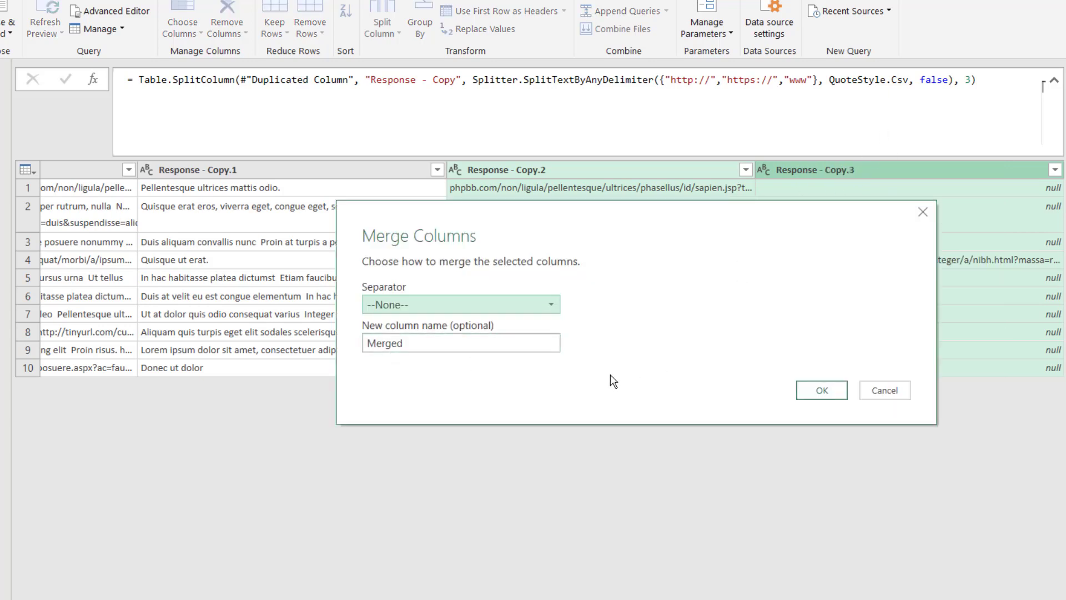
{"action": "left_click", "coordinate": [811, 390]}
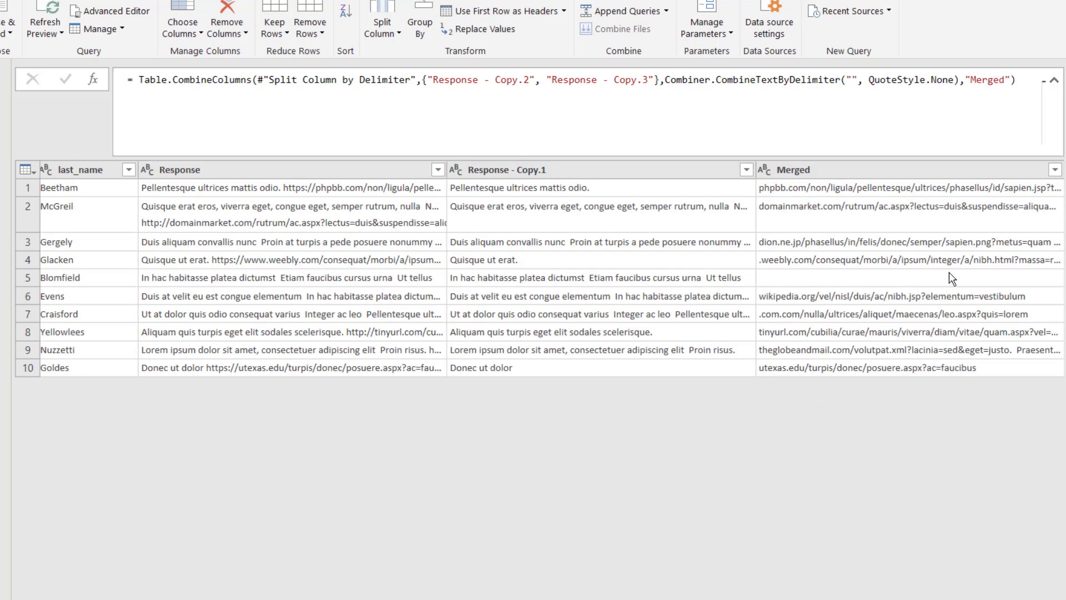
{"action": "left_click", "coordinate": [1019, 283]}
{"action": "left_click", "coordinate": [402, 279]}
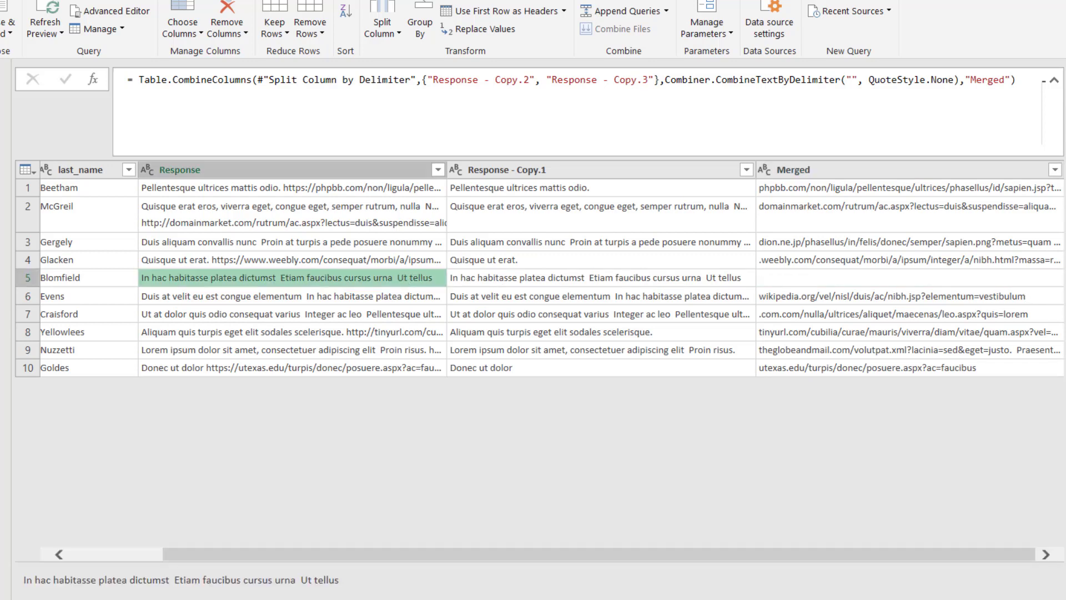
Check the first rows of the Merged column and split it by the space delimiter at the left-most delimiter, as an inserted step
{"action": "left_click", "coordinate": [834, 170]}
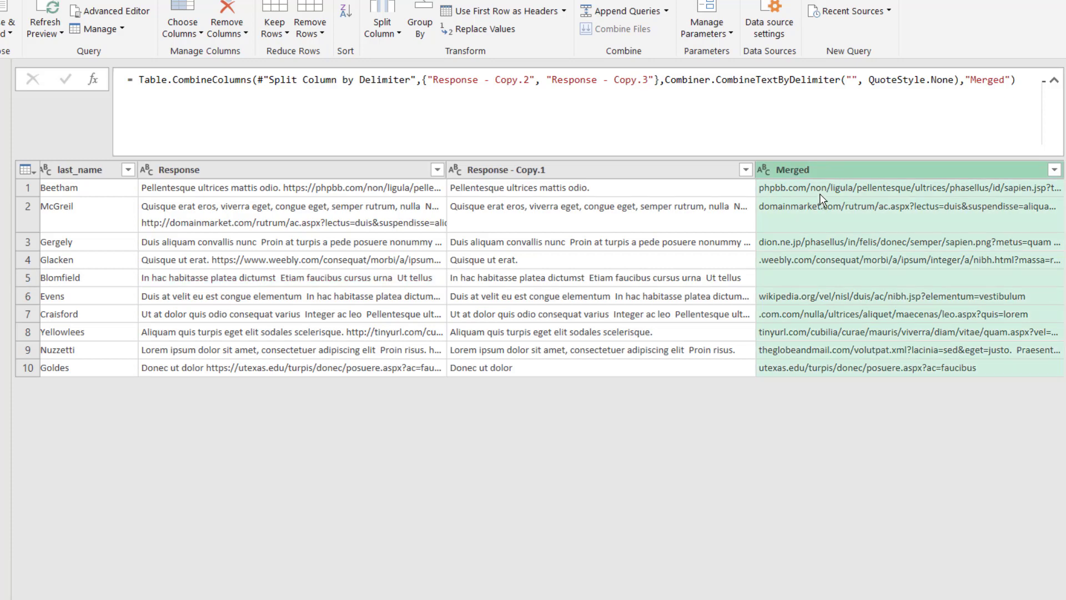
{"action": "left_click", "coordinate": [821, 191]}
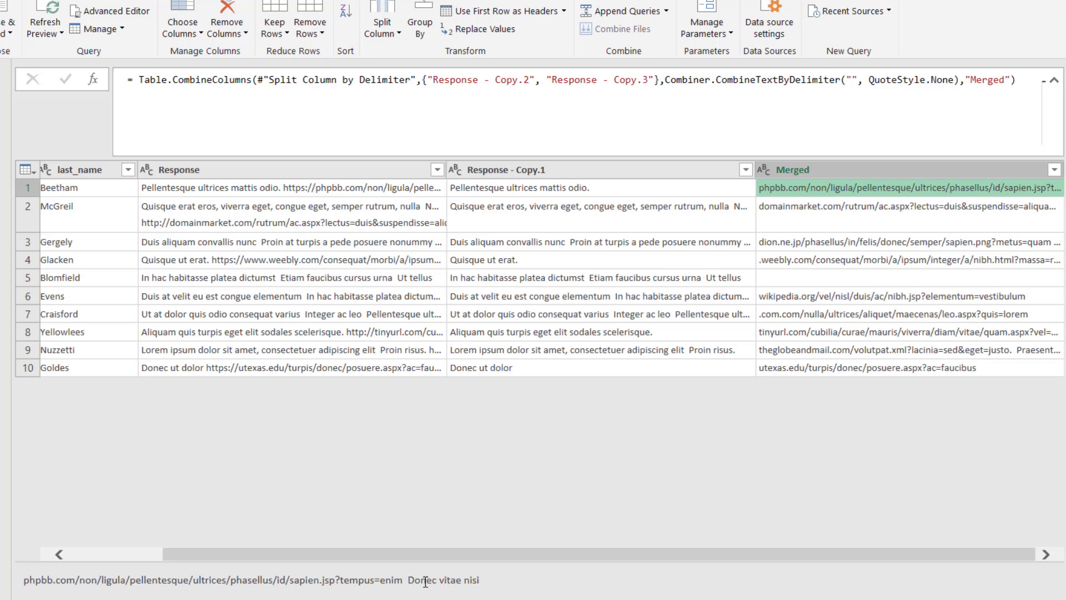
{"action": "left_click", "coordinate": [831, 231]}
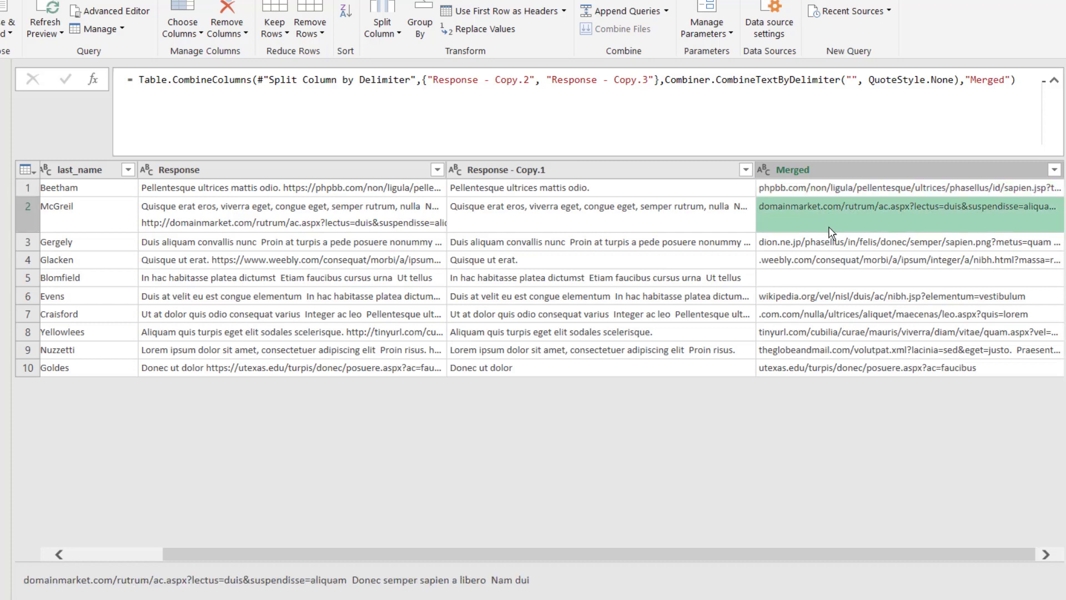
{"action": "left_click", "coordinate": [822, 248]}
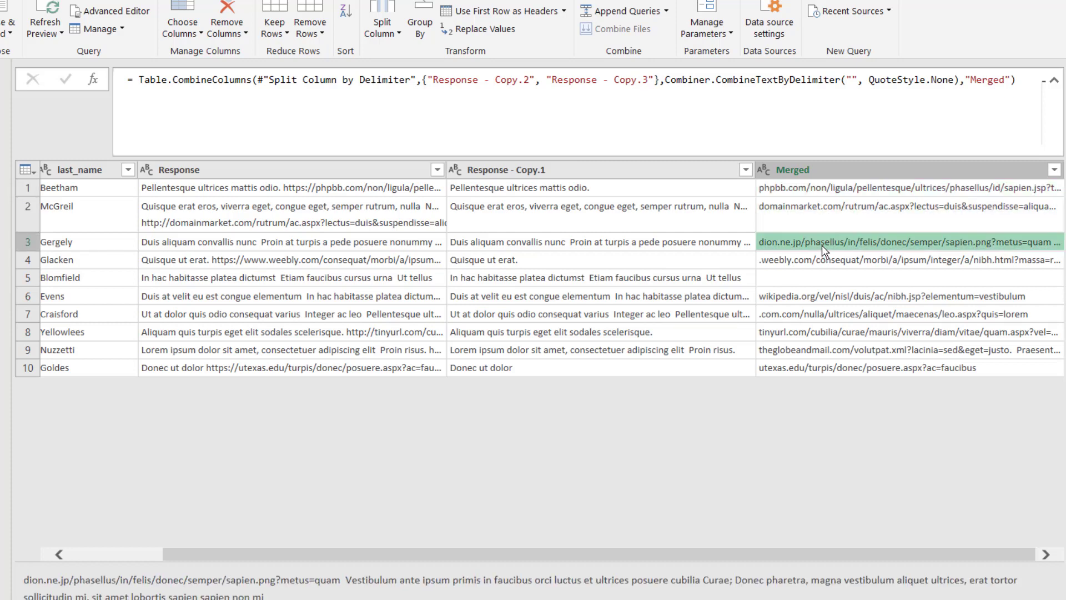
{"action": "left_click", "coordinate": [830, 169]}
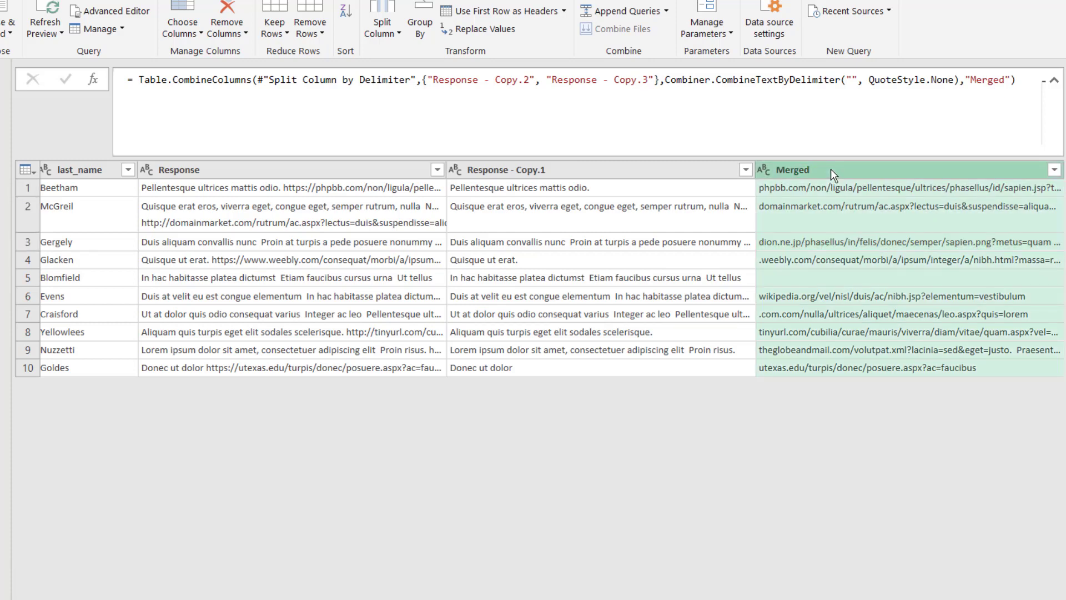
{"action": "right_click", "coordinate": [831, 169]}
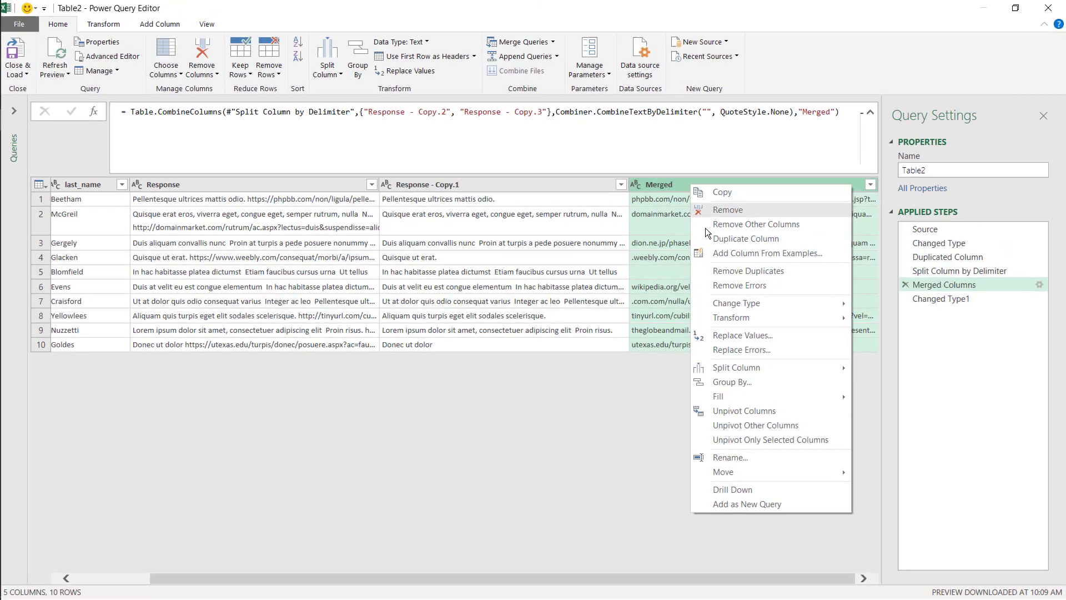
{"action": "mouse_move", "coordinate": [739, 367]}
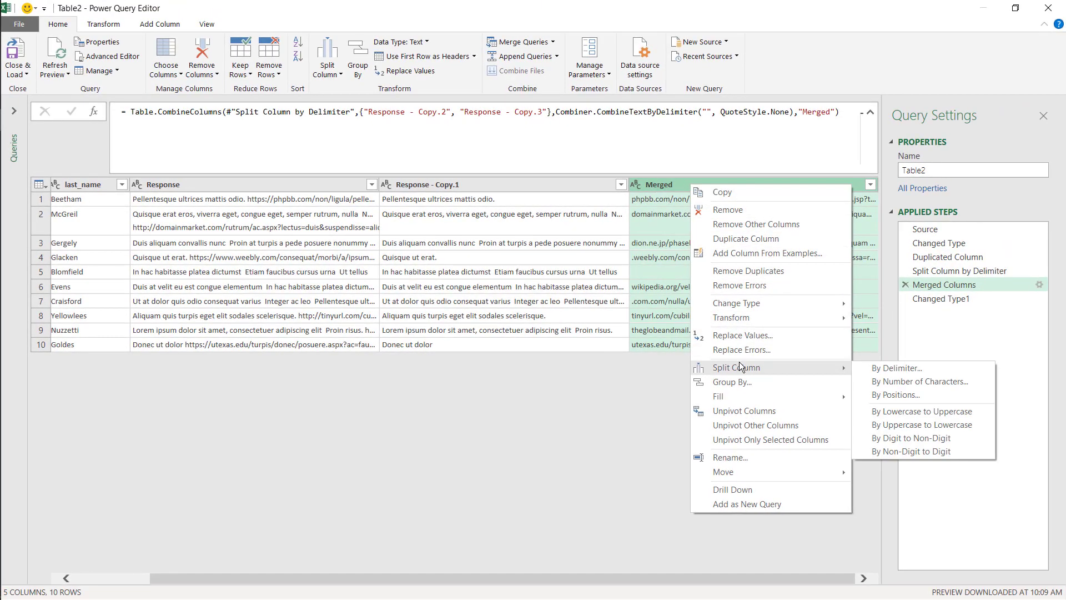
{"action": "left_click", "coordinate": [895, 368]}
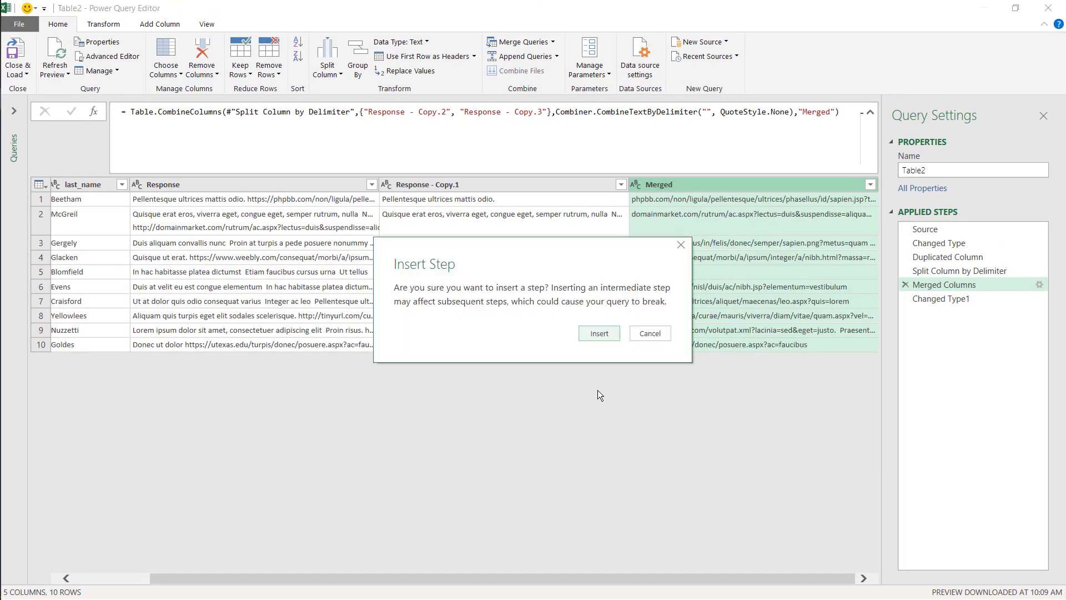
{"action": "left_click", "coordinate": [590, 335]}
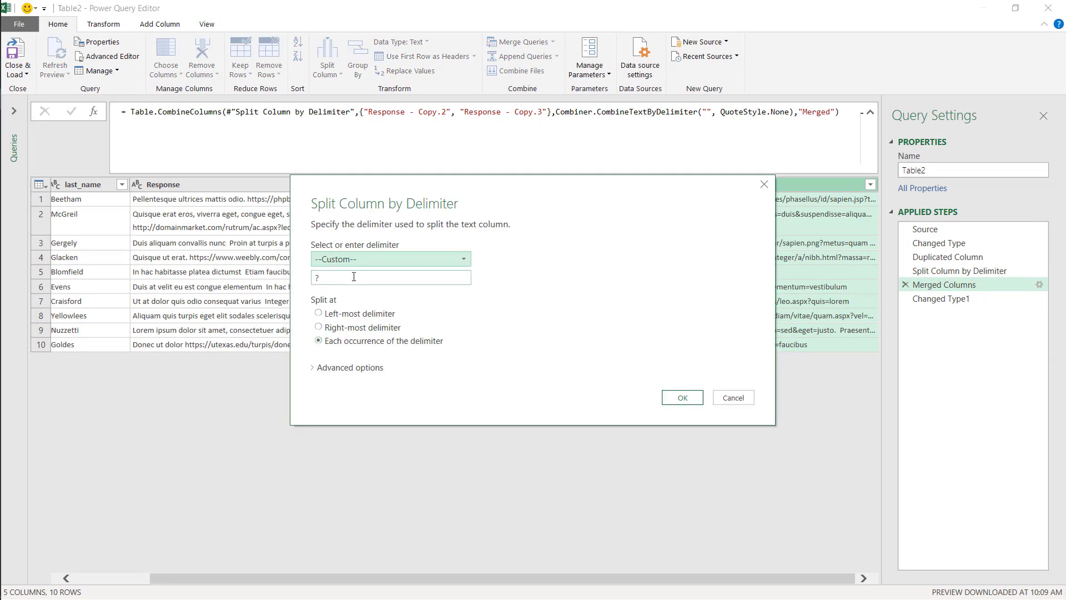
{"action": "left_click", "coordinate": [320, 313]}
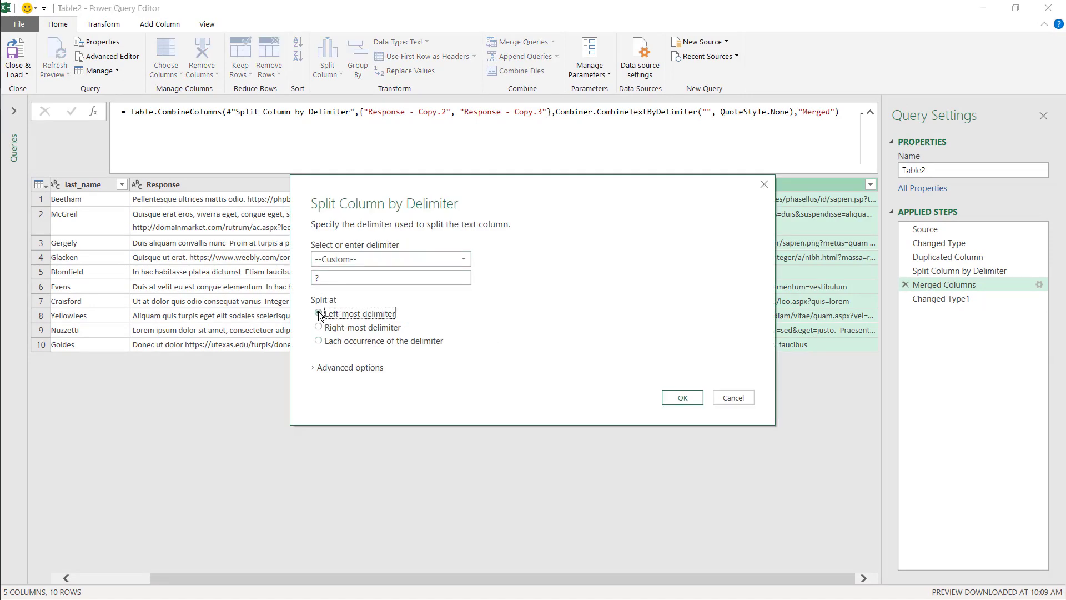
{"action": "left_click", "coordinate": [325, 260]}
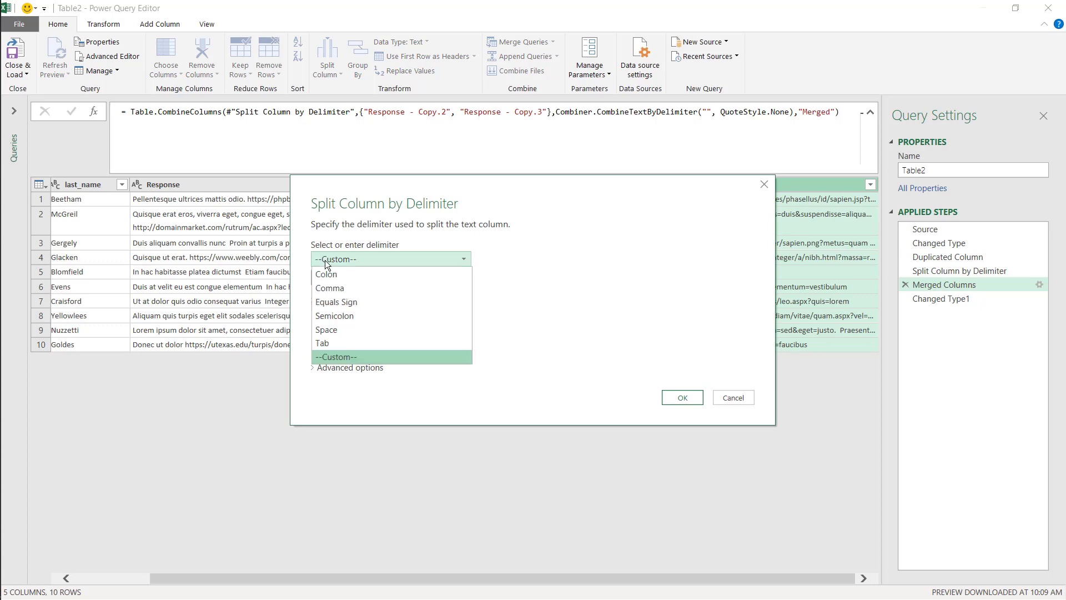
{"action": "left_click", "coordinate": [338, 330]}
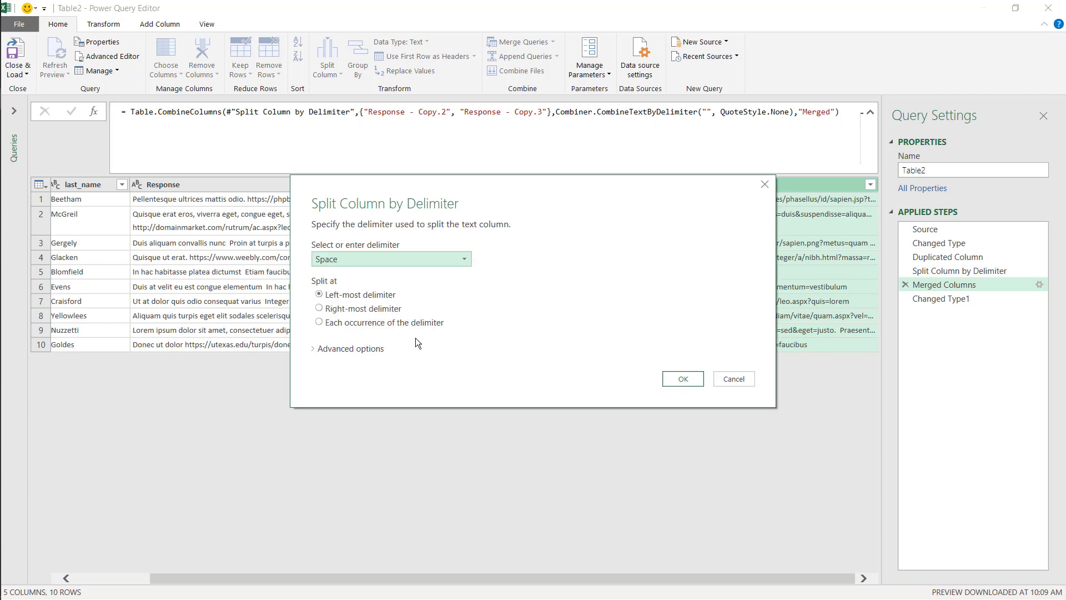
{"action": "left_click", "coordinate": [684, 379]}
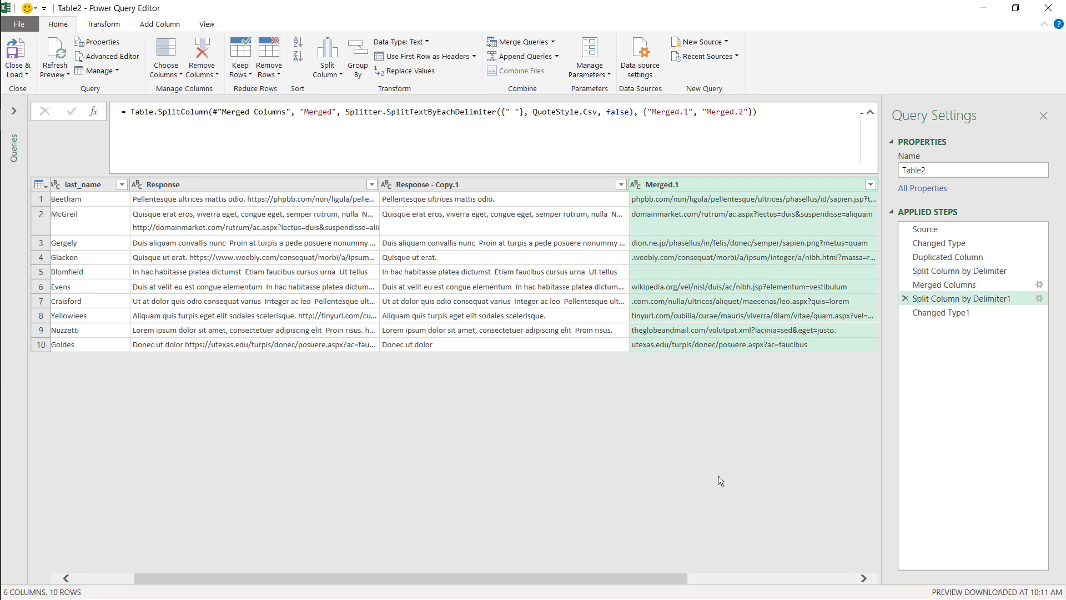
Review the text split off into the Merged.2 column and remove that column as an inserted step
{"action": "left_click_drag", "start_coordinate": [668, 576], "coordinate": [917, 555]}
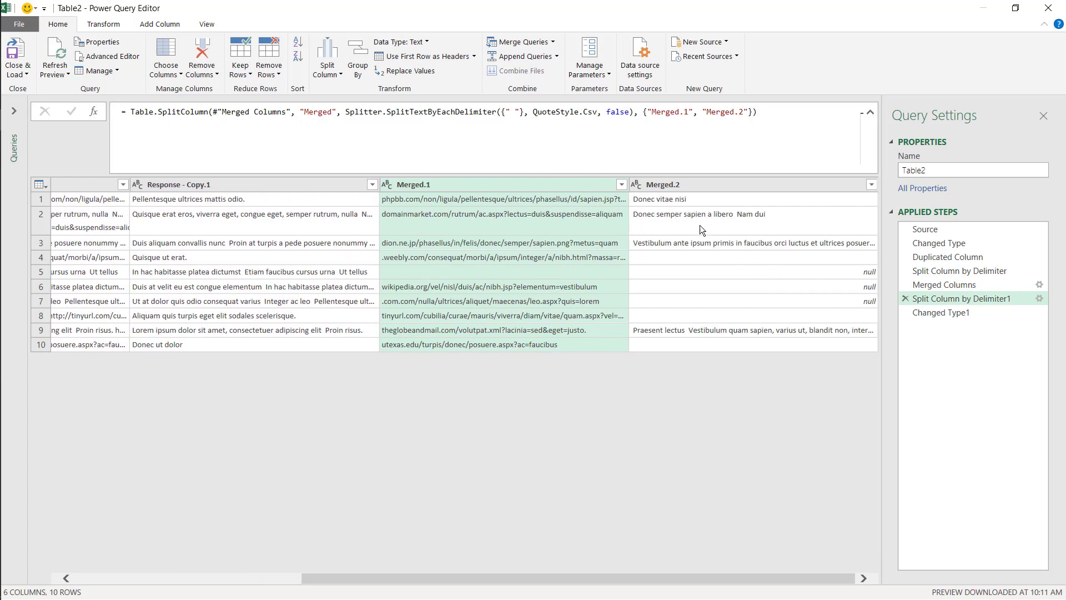
{"action": "left_click", "coordinate": [661, 201]}
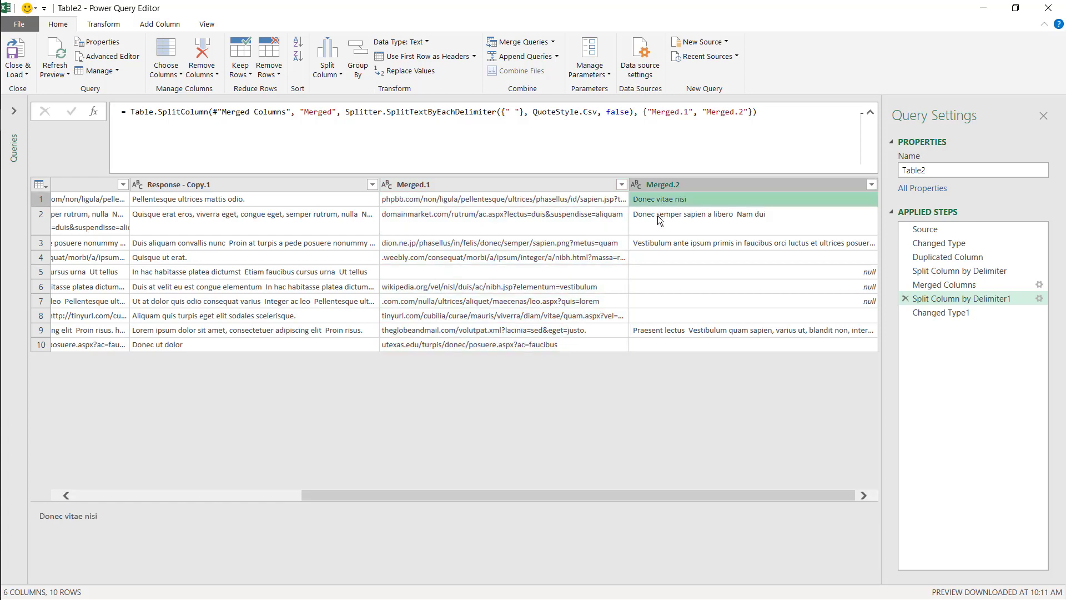
{"action": "left_click", "coordinate": [658, 216]}
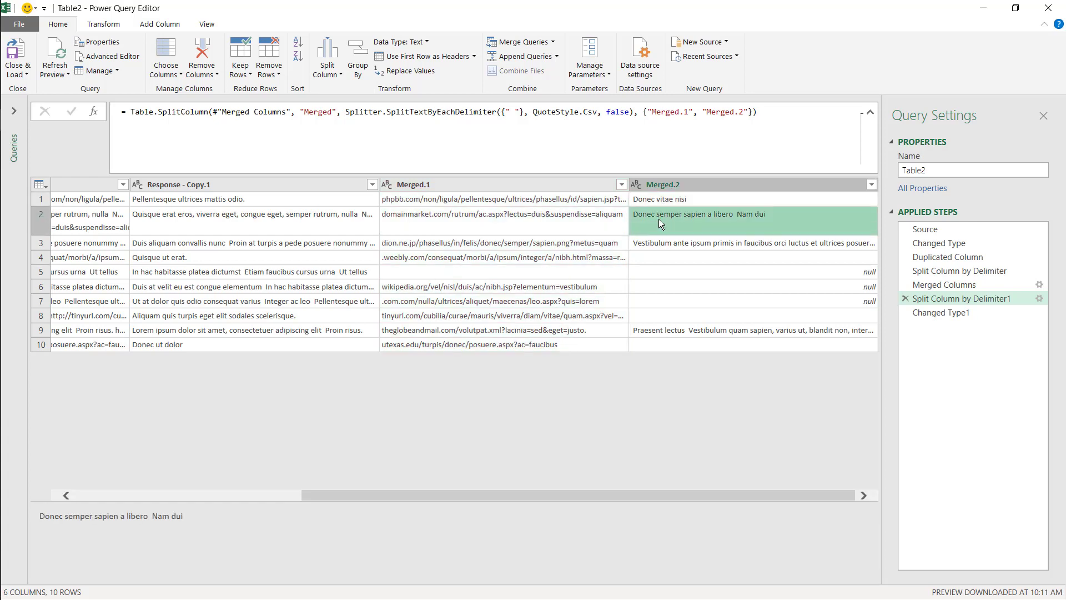
{"action": "left_click", "coordinate": [661, 244]}
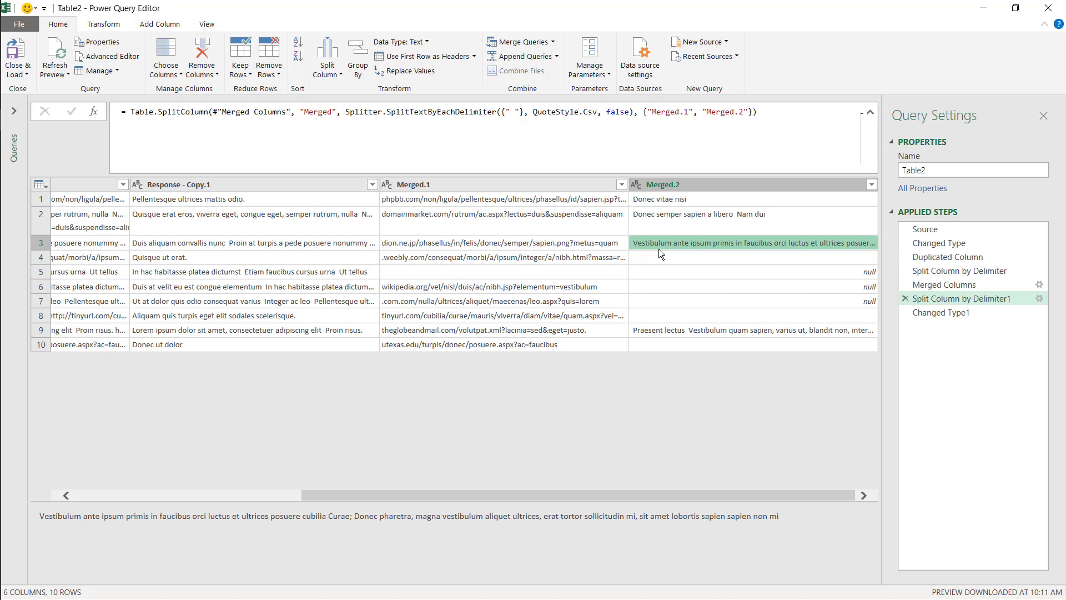
{"action": "left_click", "coordinate": [661, 257]}
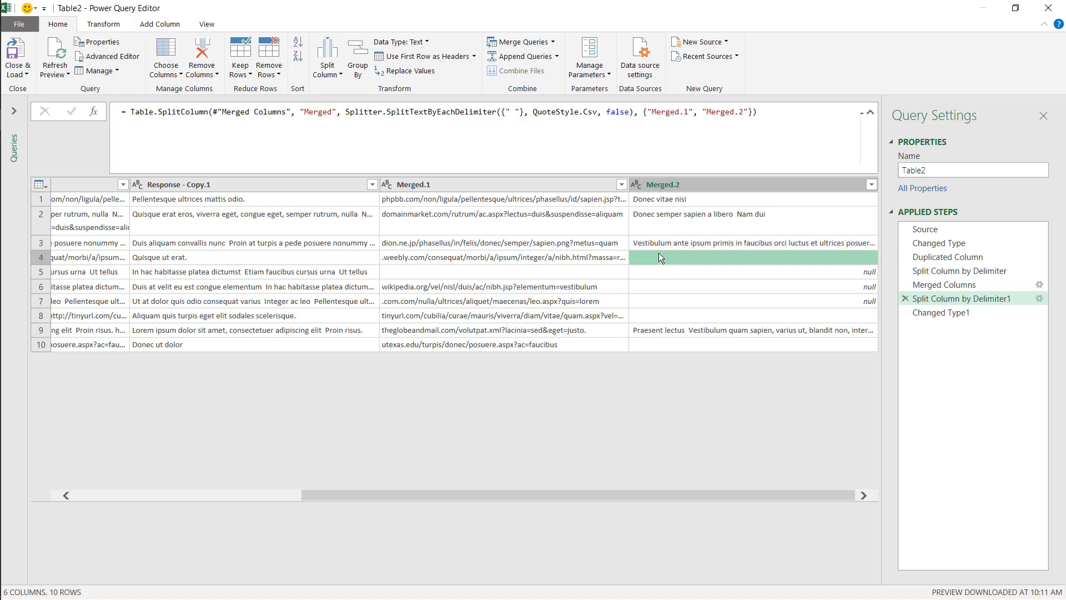
{"action": "left_click", "coordinate": [688, 199]}
{"action": "left_click", "coordinate": [698, 180]}
{"action": "right_click", "coordinate": [698, 180]}
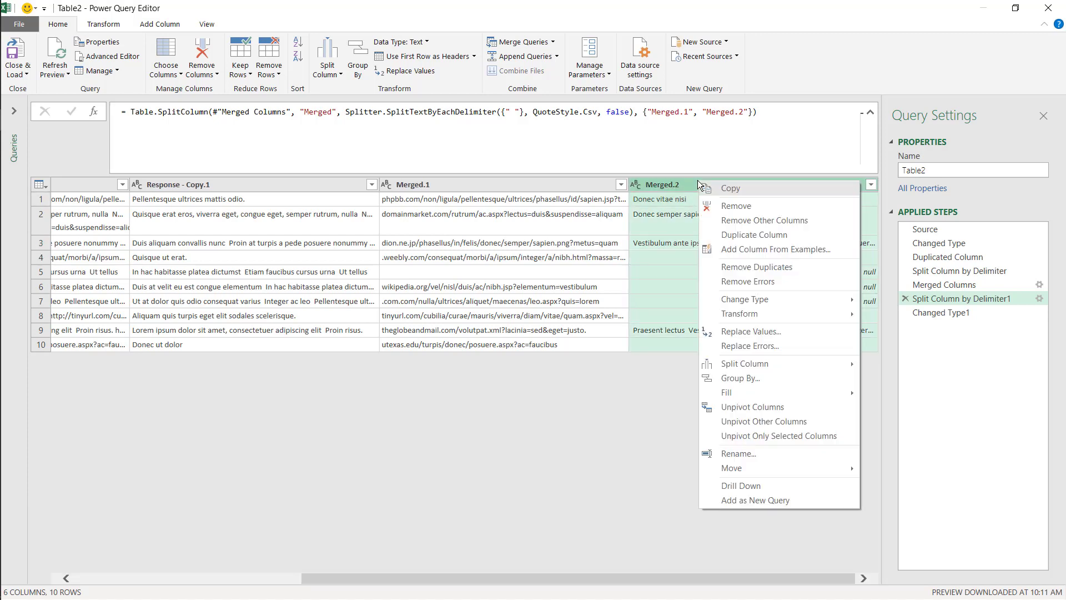
{"action": "left_click", "coordinate": [722, 205]}
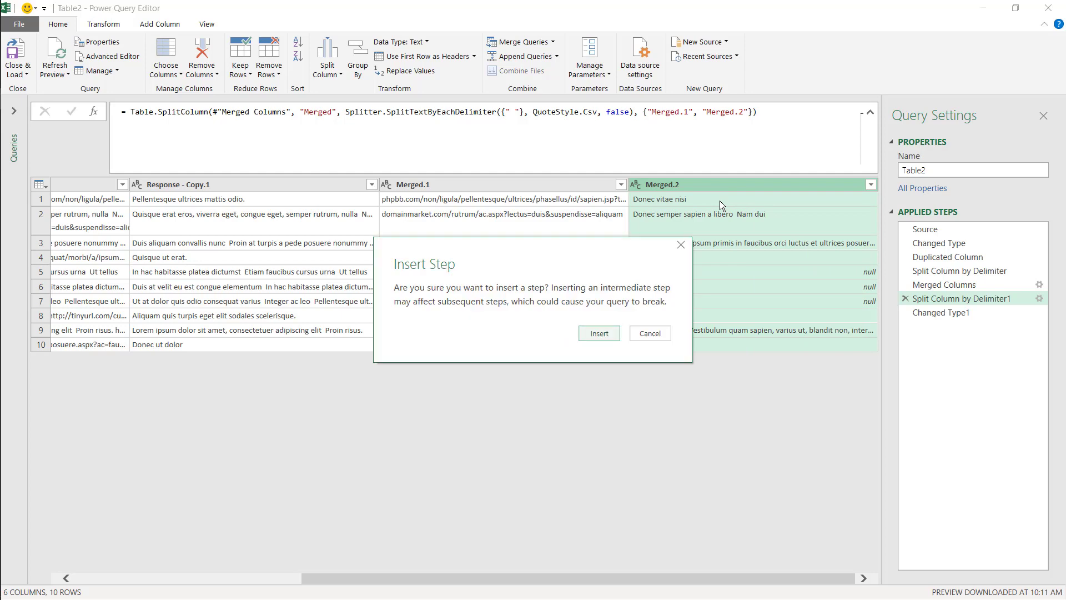
{"action": "left_click", "coordinate": [590, 332]}
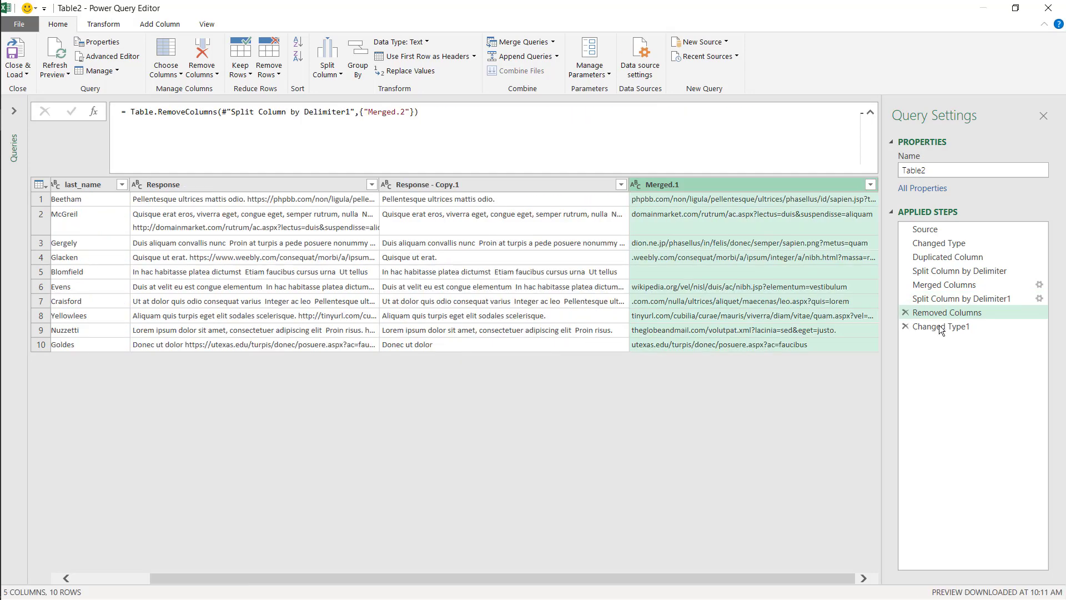
Delete the Changed Type1 step from the query and check the Merged.1 column
{"action": "left_click", "coordinate": [938, 326]}
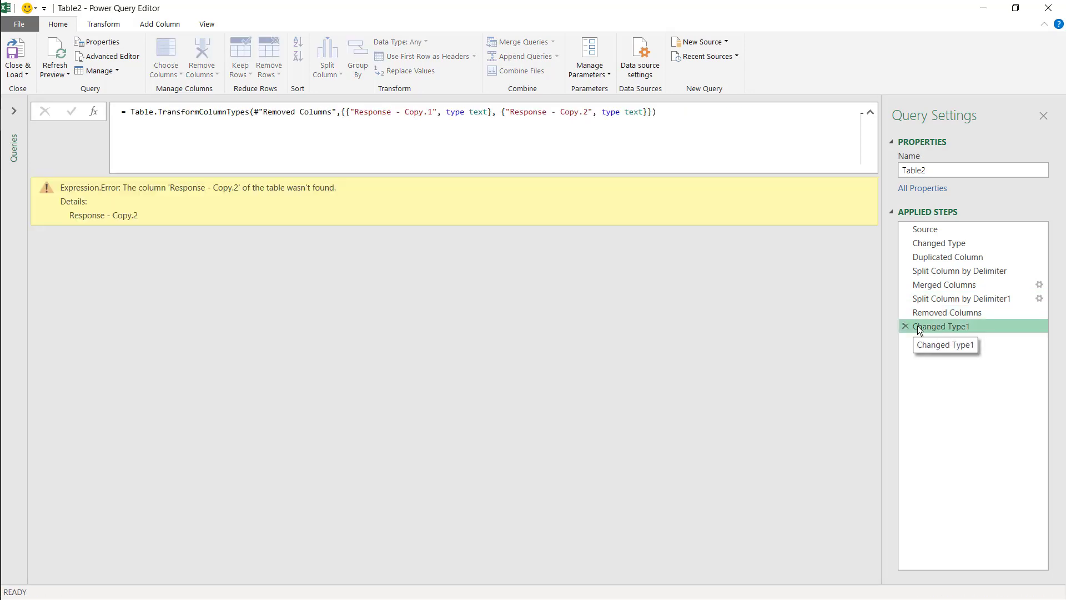
{"action": "left_click", "coordinate": [906, 326]}
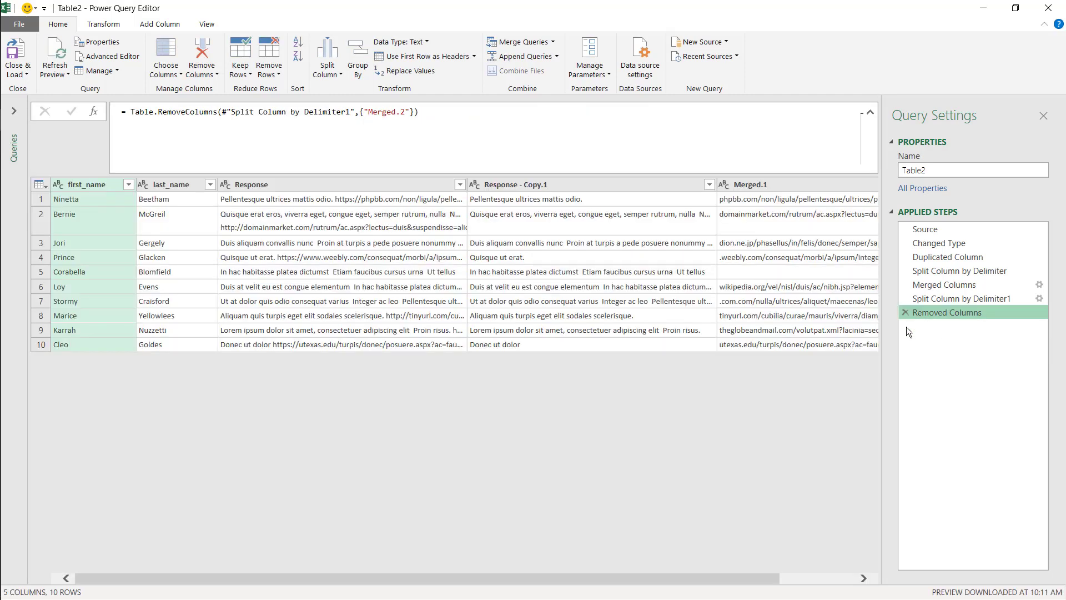
{"action": "left_click_drag", "start_coordinate": [743, 577], "coordinate": [822, 577]}
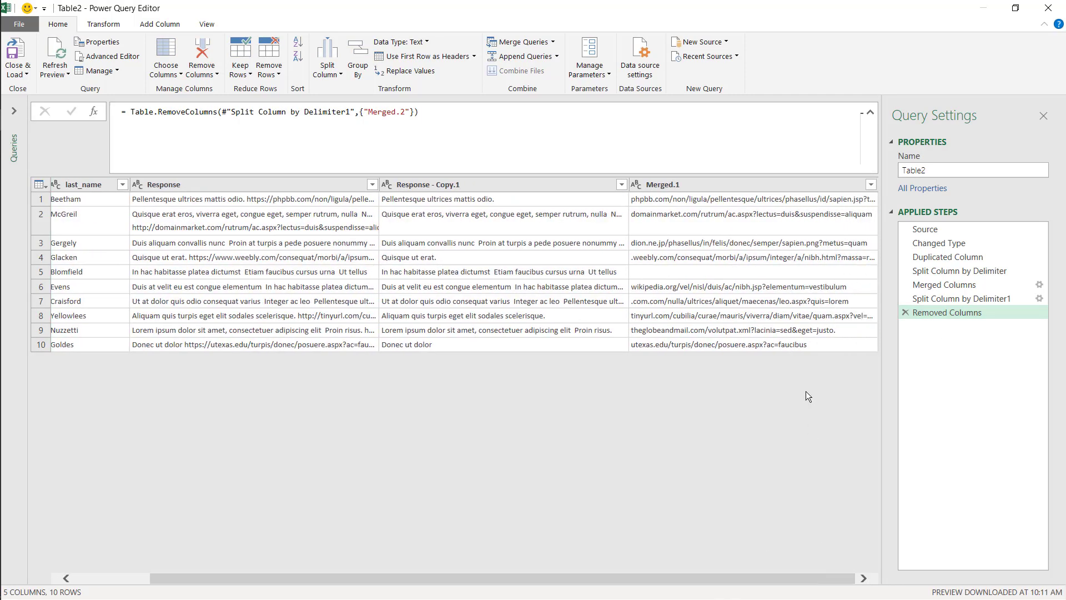
Review the link text in the first seven rows of the Merged.1 column
{"action": "left_click", "coordinate": [718, 198]}
{"action": "left_click", "coordinate": [710, 217]}
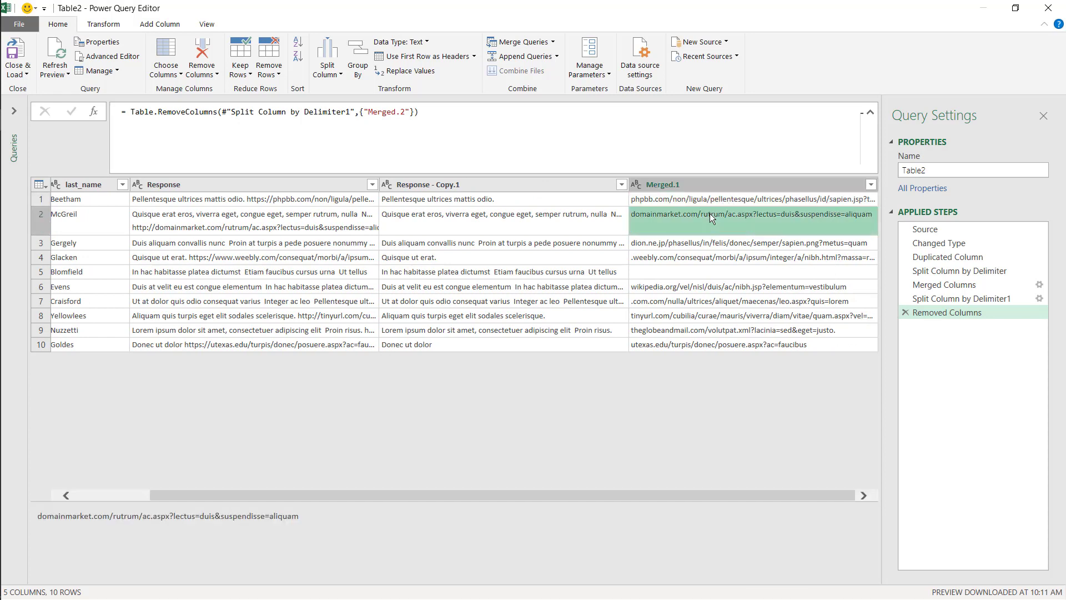
{"action": "left_click", "coordinate": [704, 244]}
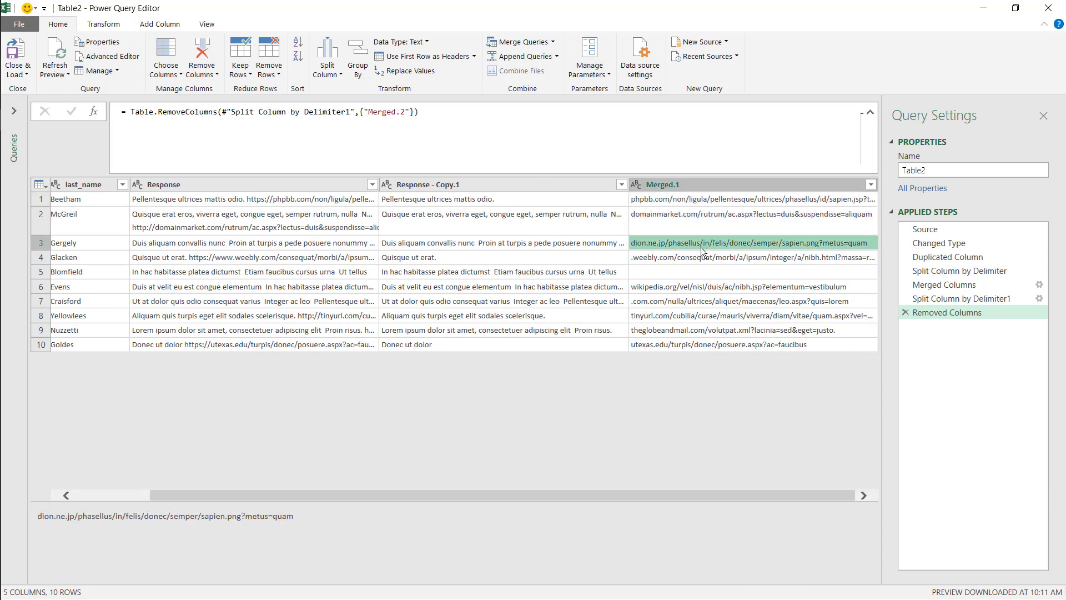
{"action": "left_click", "coordinate": [694, 260]}
{"action": "left_click", "coordinate": [694, 272]}
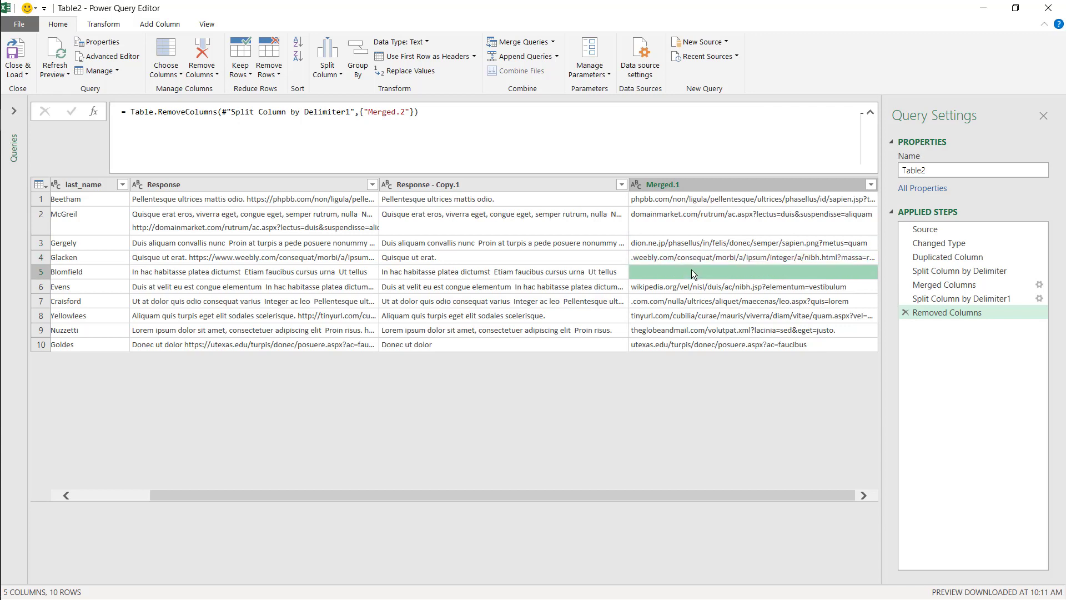
{"action": "left_click", "coordinate": [690, 287]}
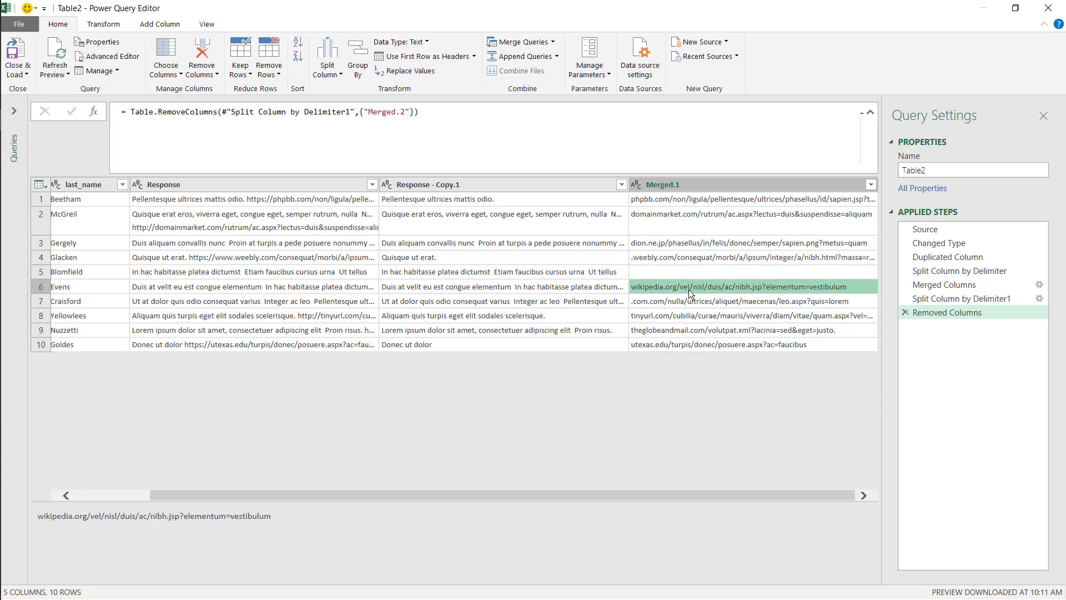
{"action": "left_click", "coordinate": [683, 301]}
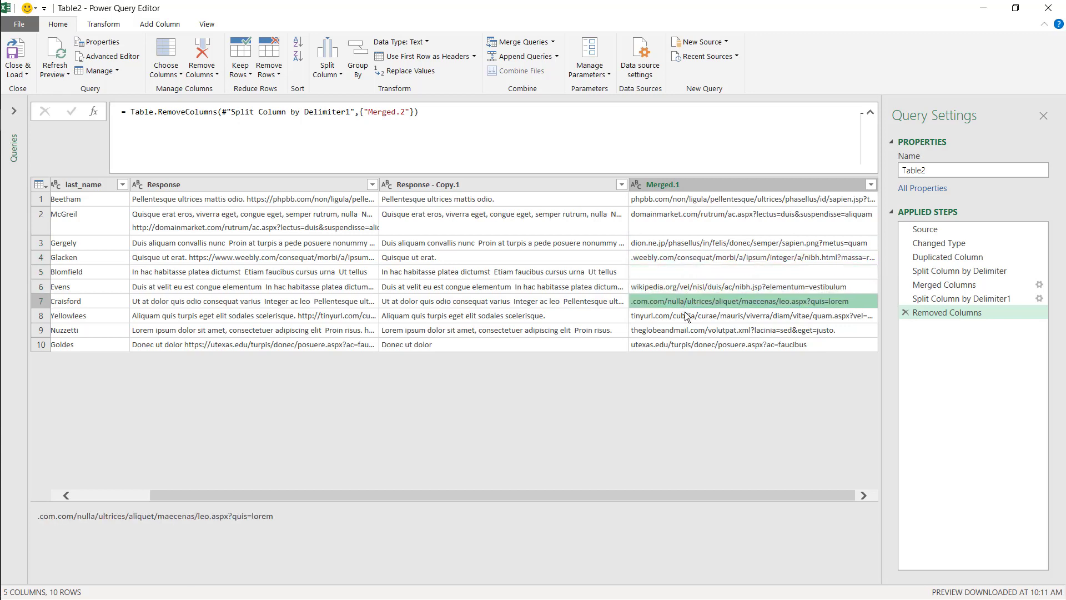
Check the empty Merged.1 cell in row 5 and filter the blank values out of that column
{"action": "left_click", "coordinate": [700, 271]}
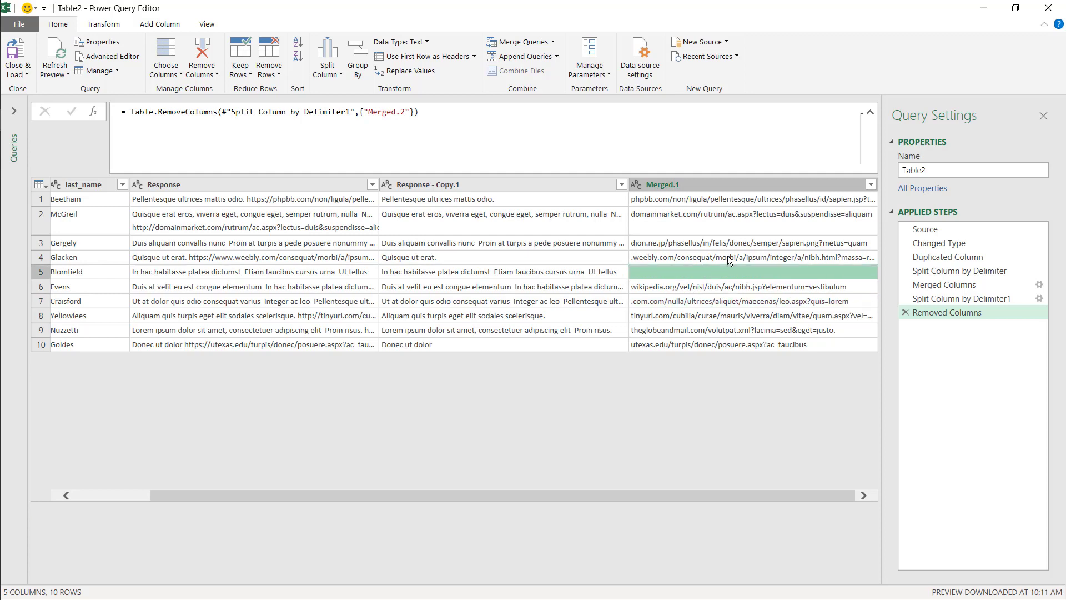
{"action": "left_click", "coordinate": [871, 185]}
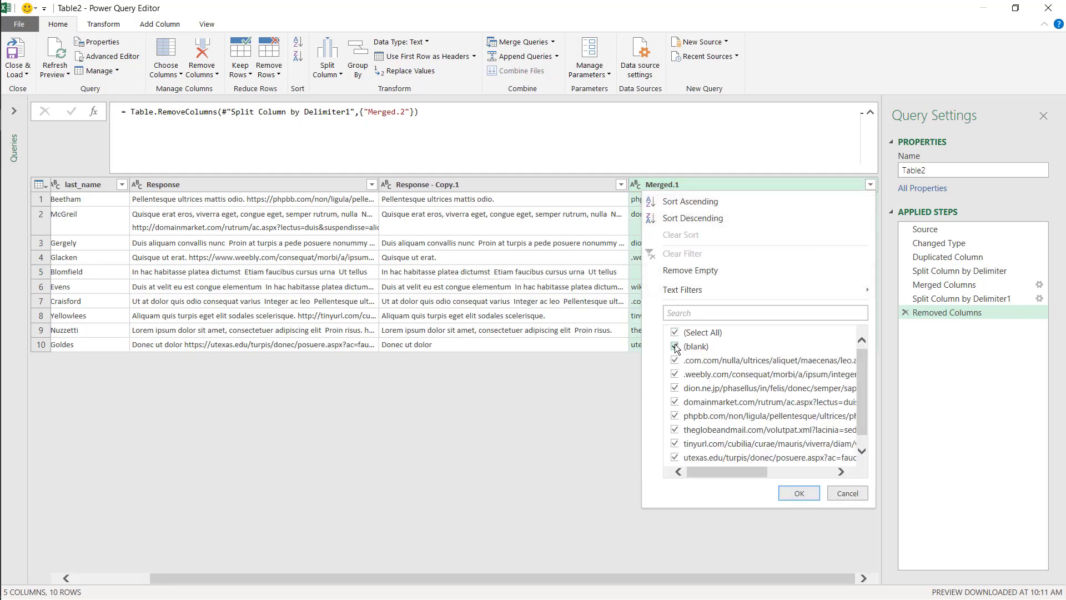
{"action": "left_click", "coordinate": [798, 493]}
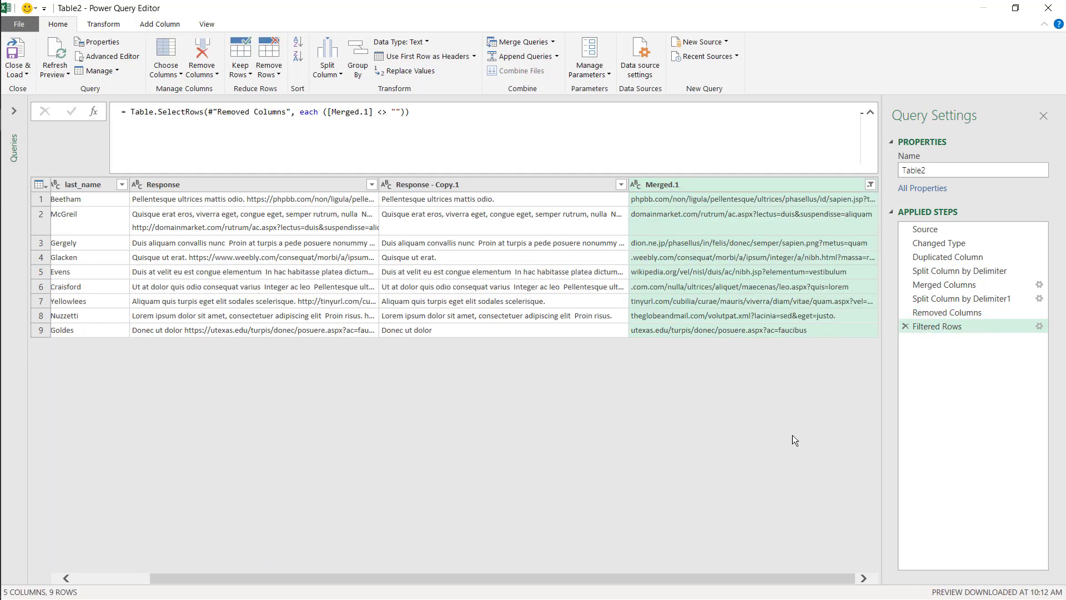
Check the remaining links in the Merged.1 column and apply the Trim transformation to that column
{"action": "left_click", "coordinate": [725, 203]}
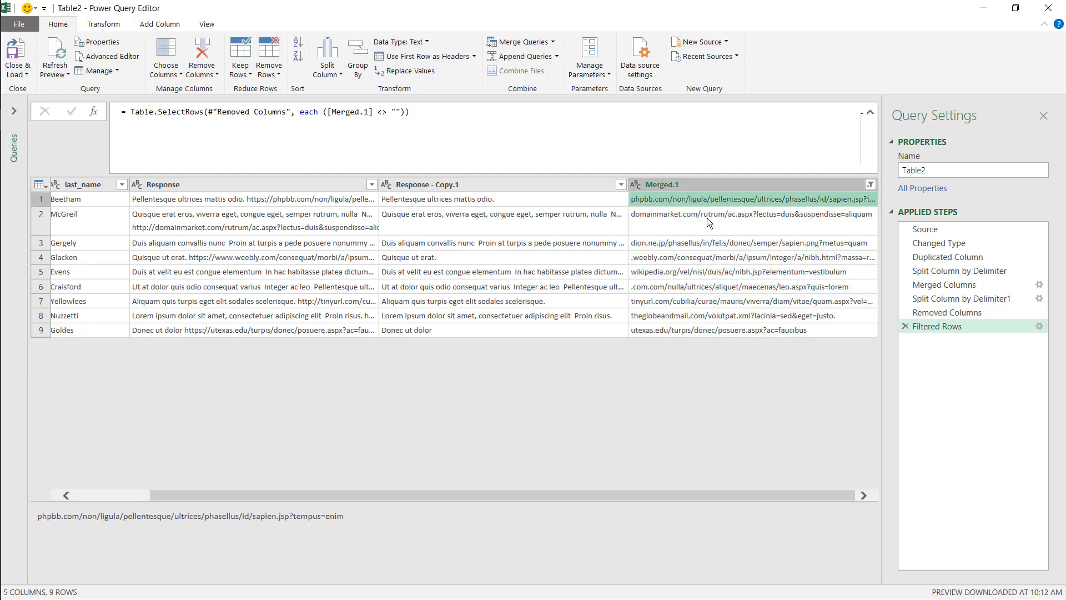
{"action": "left_click", "coordinate": [707, 219]}
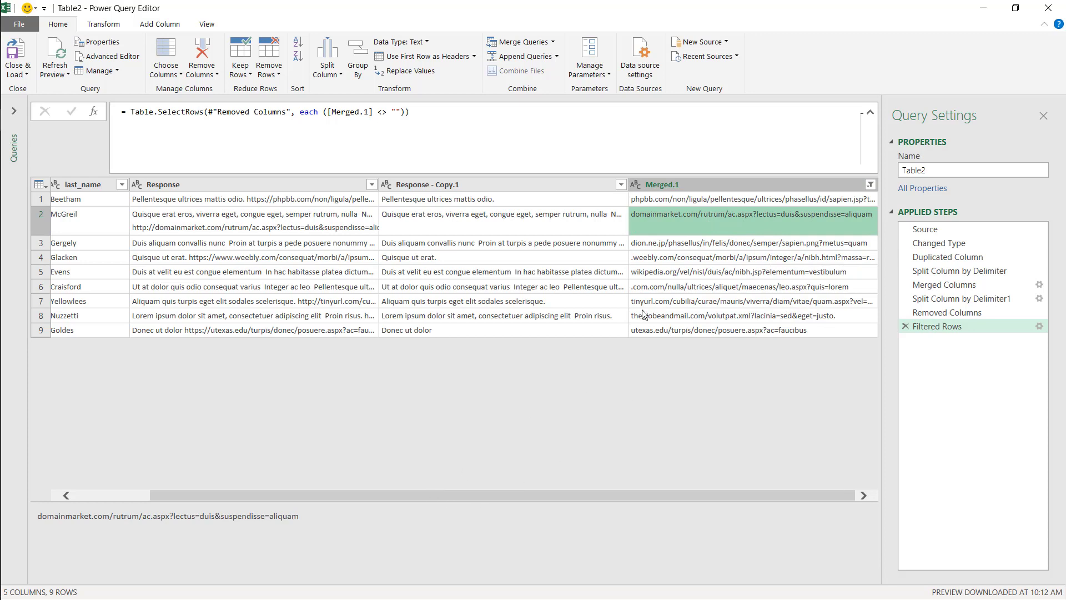
{"action": "left_click", "coordinate": [699, 240]}
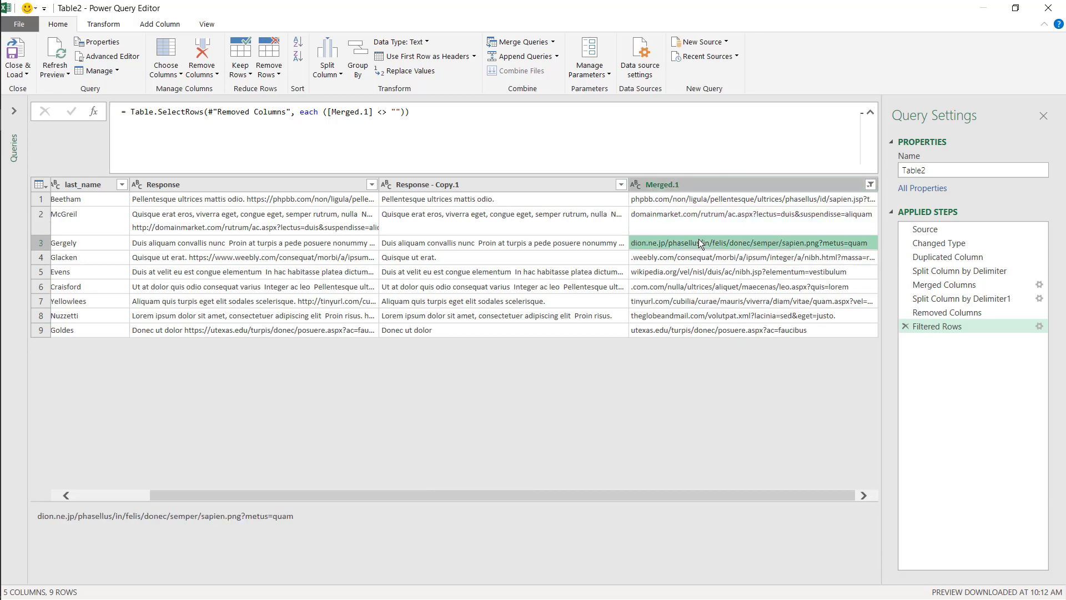
{"action": "left_click", "coordinate": [698, 274]}
{"action": "left_click", "coordinate": [697, 282]}
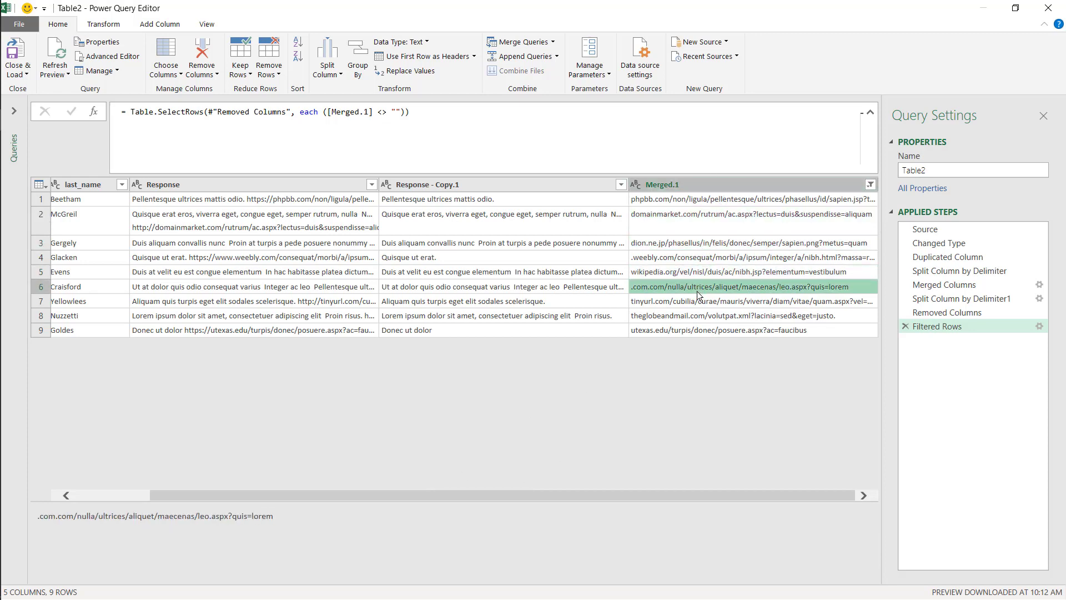
{"action": "left_click", "coordinate": [696, 300]}
{"action": "left_click", "coordinate": [698, 185]}
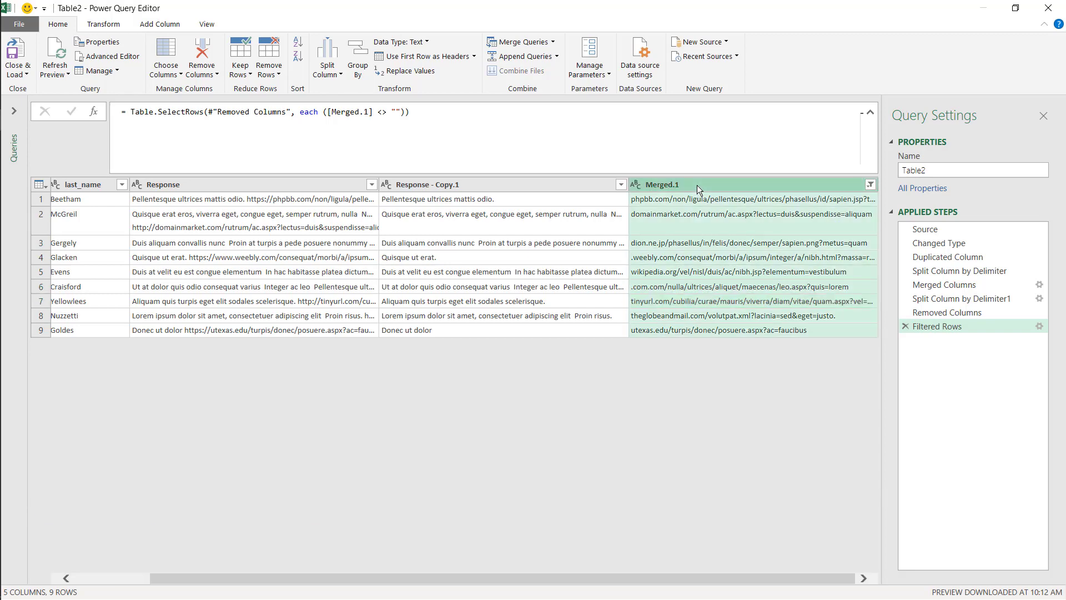
{"action": "right_click", "coordinate": [697, 185]}
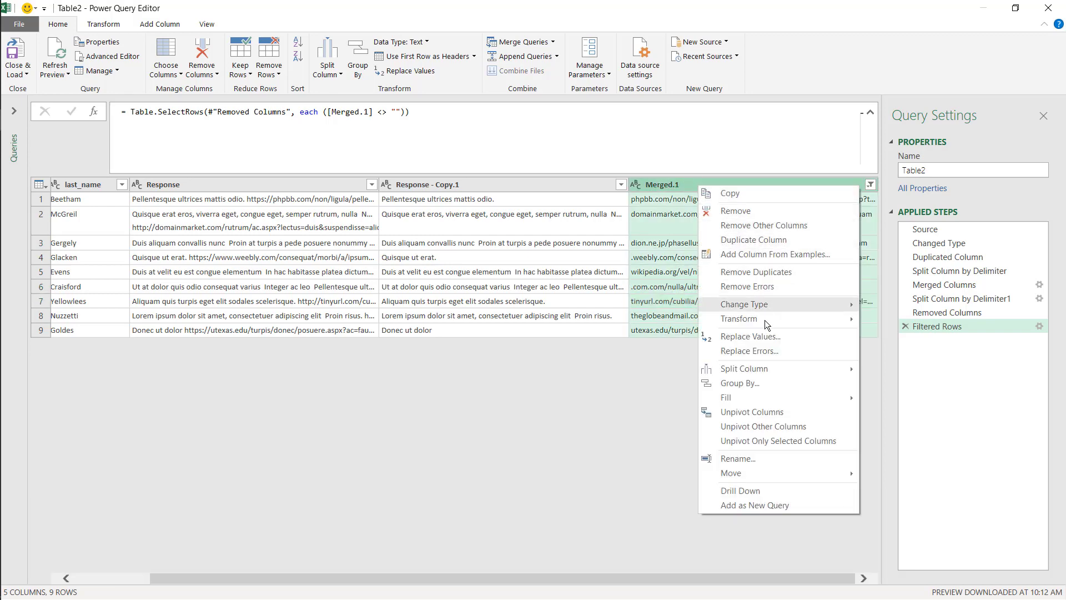
{"action": "mouse_move", "coordinate": [765, 322]}
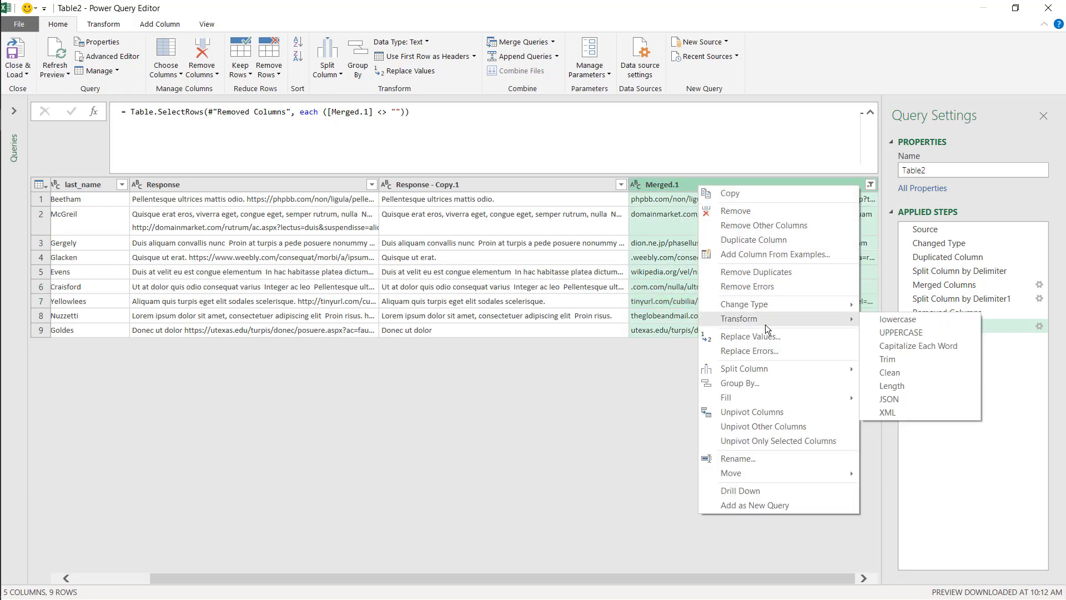
{"action": "left_click", "coordinate": [911, 363]}
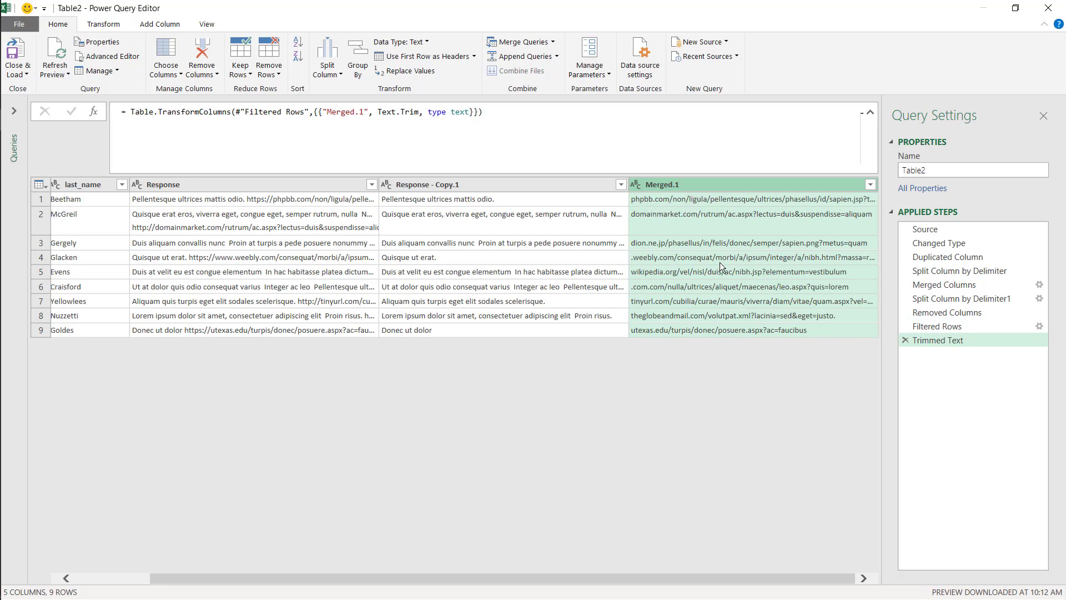
Check the row 8 link in Merged.1 and insert "each" before Text.Trim in the Trimmed Text step's formula
{"action": "left_click", "coordinate": [691, 316]}
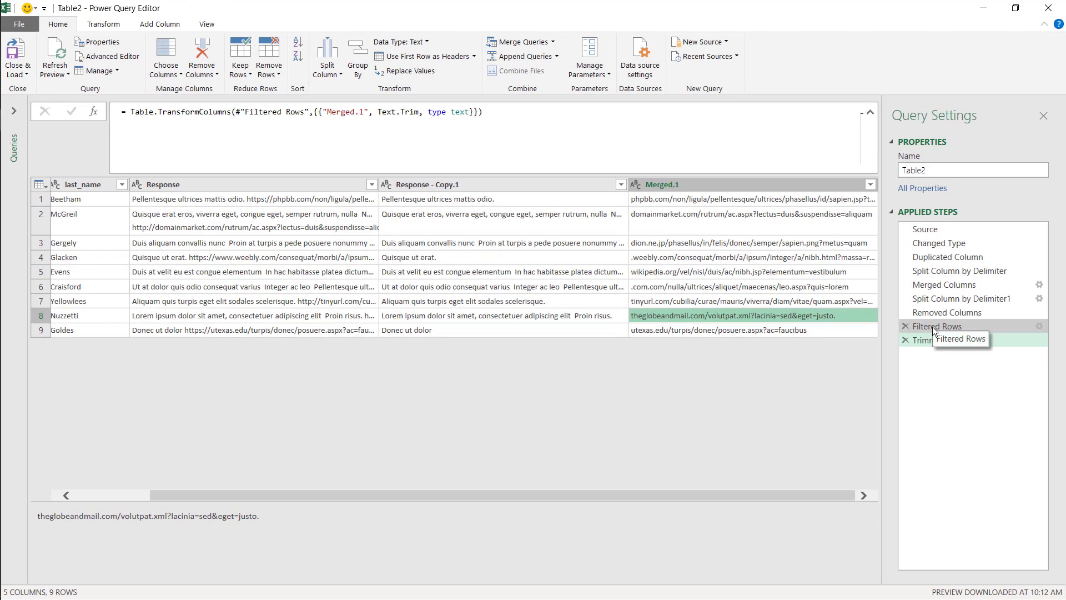
{"action": "left_click", "coordinate": [922, 339]}
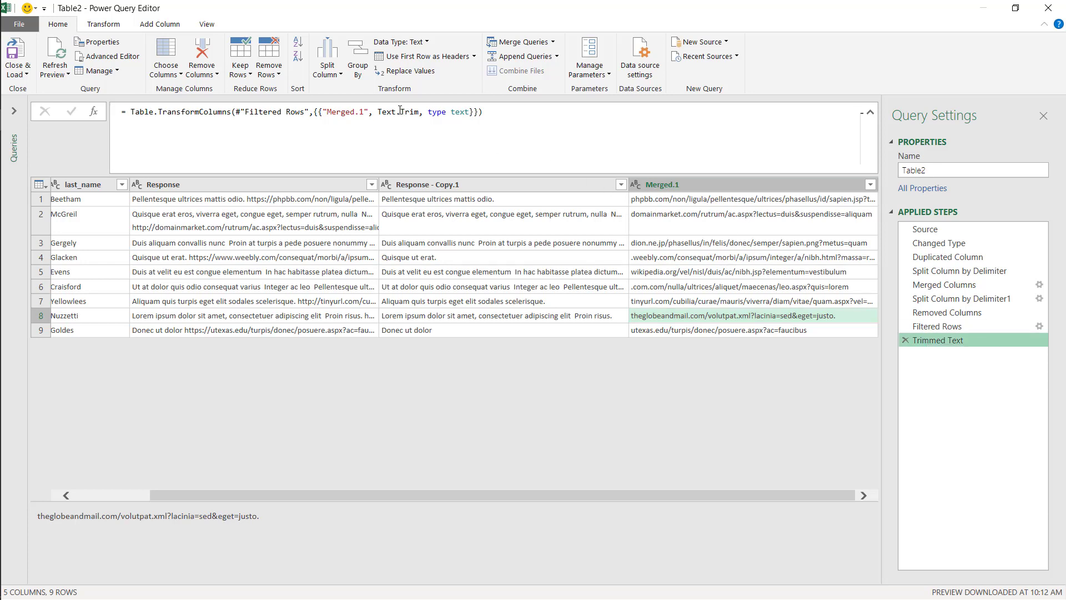
{"action": "left_click", "coordinate": [380, 112]}
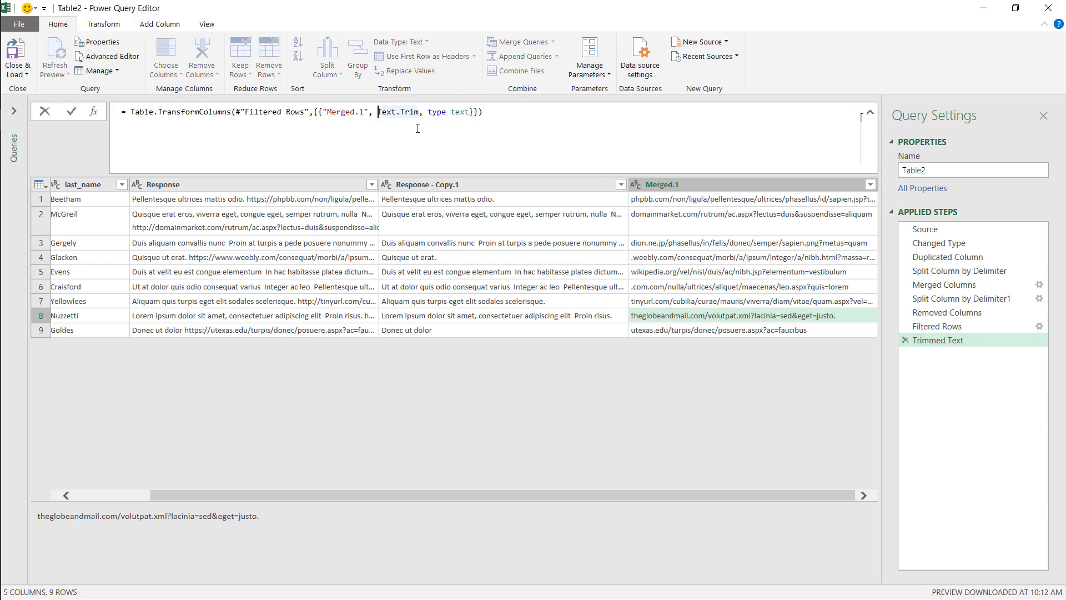
{"action": "type", "text": "eac"}
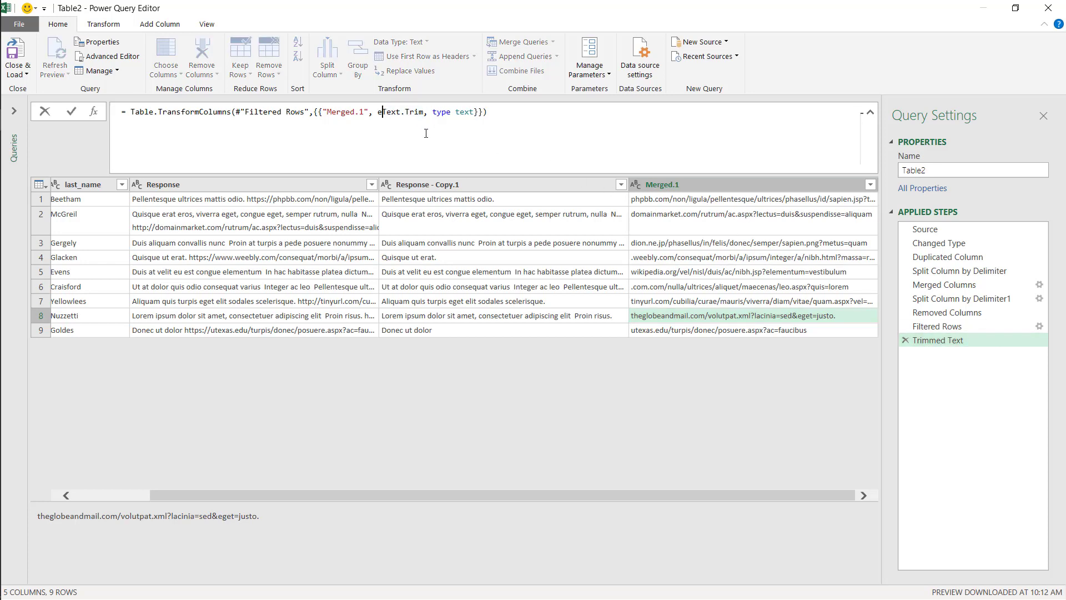
{"action": "type", "text": "h"}
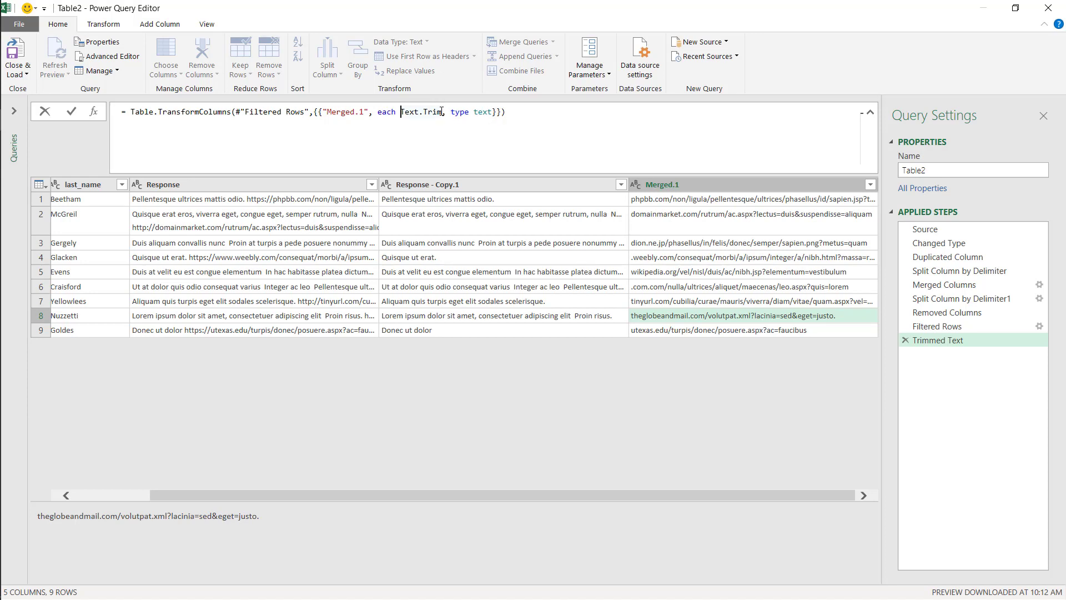
Add the arguments (_,{" ","."}) to Text.Trim in the formula so it trims spaces and periods, and apply it
{"action": "left_click", "coordinate": [448, 111]}
{"action": "mouse_move", "coordinate": [447, 112]}
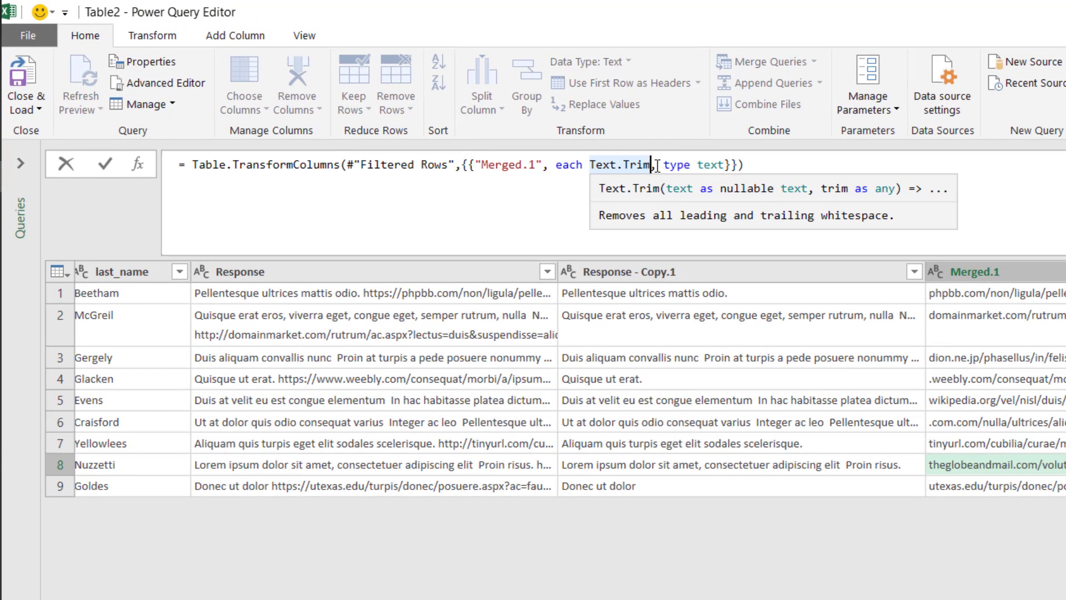
{"action": "type", "text": "("}
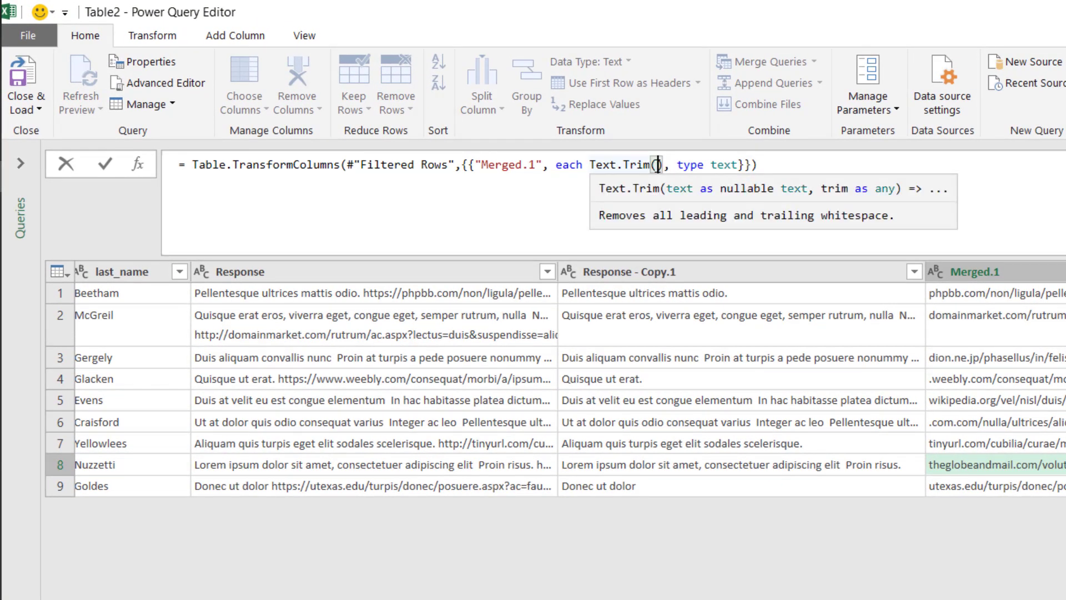
{"action": "key", "text": "Escape"}
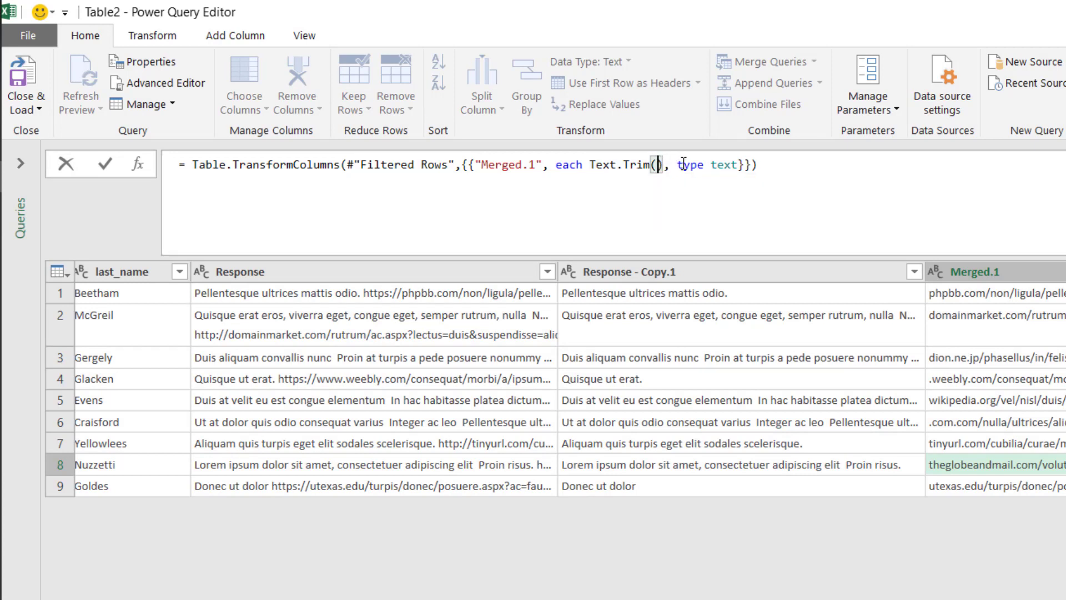
{"action": "type", "text": "_,"}
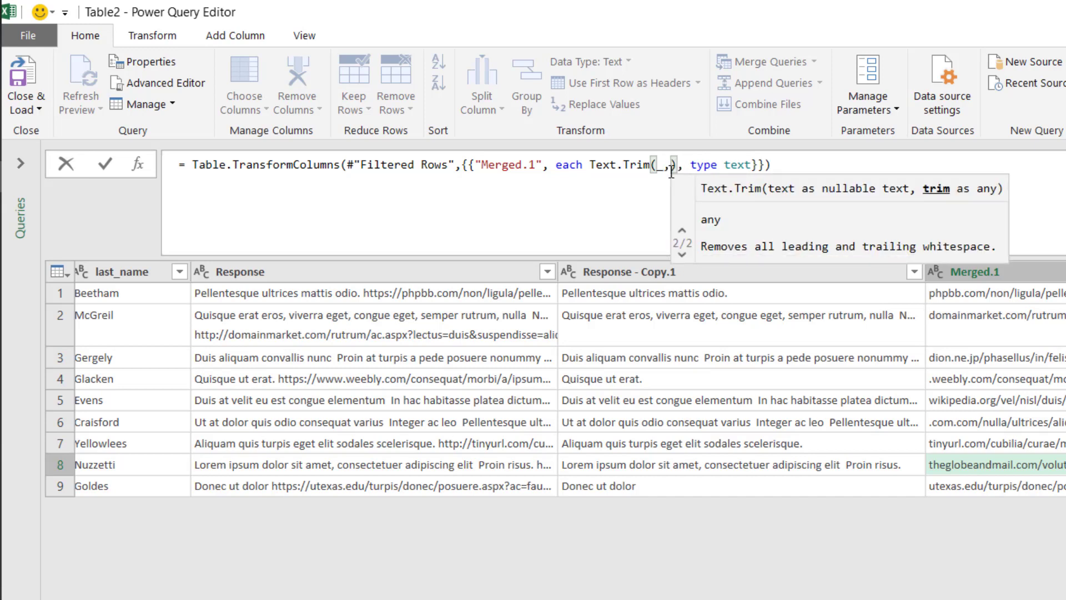
{"action": "type", "text": "{"}
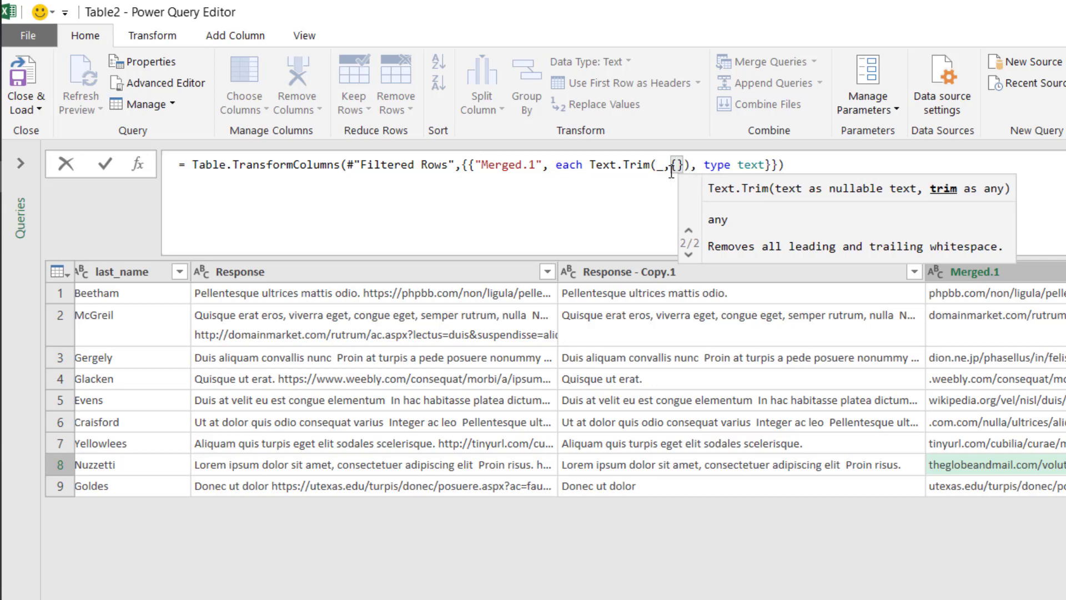
{"action": "type", "text": "\" "}
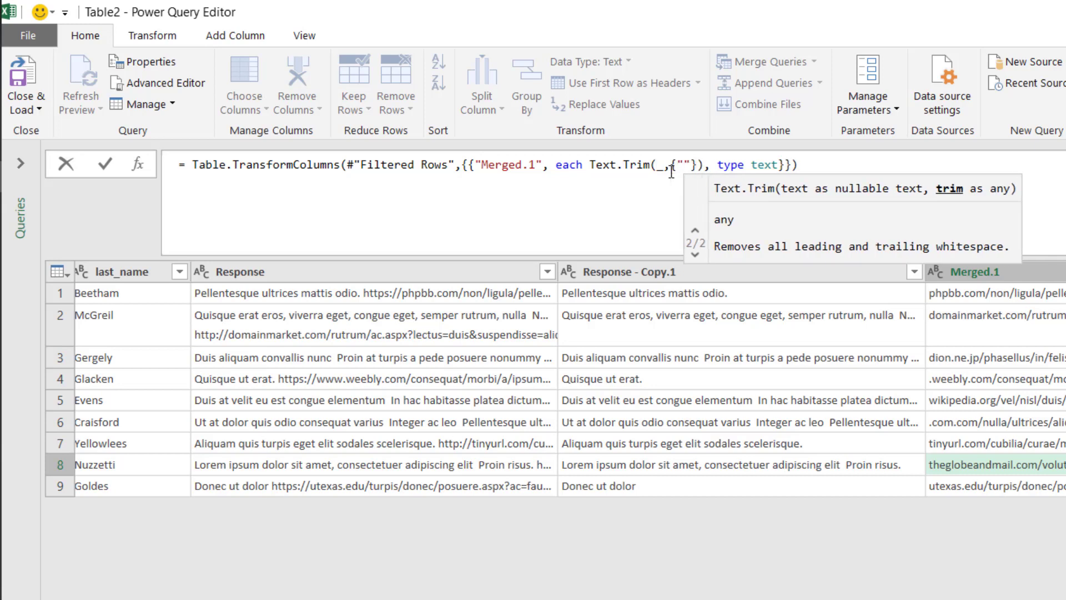
{"action": "type", "text": "\""}
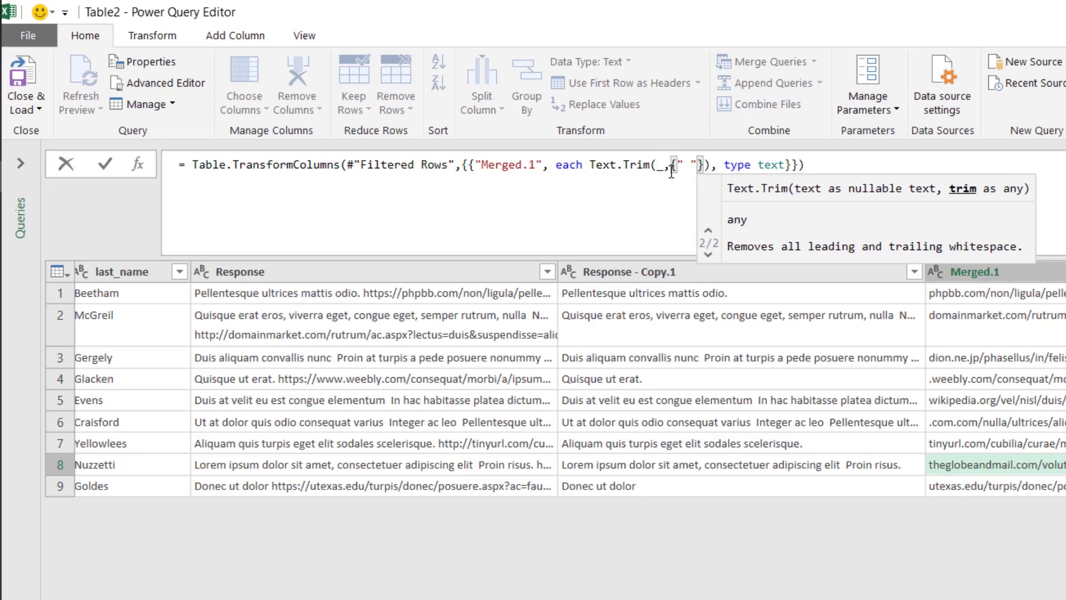
{"action": "type", "text": ","}
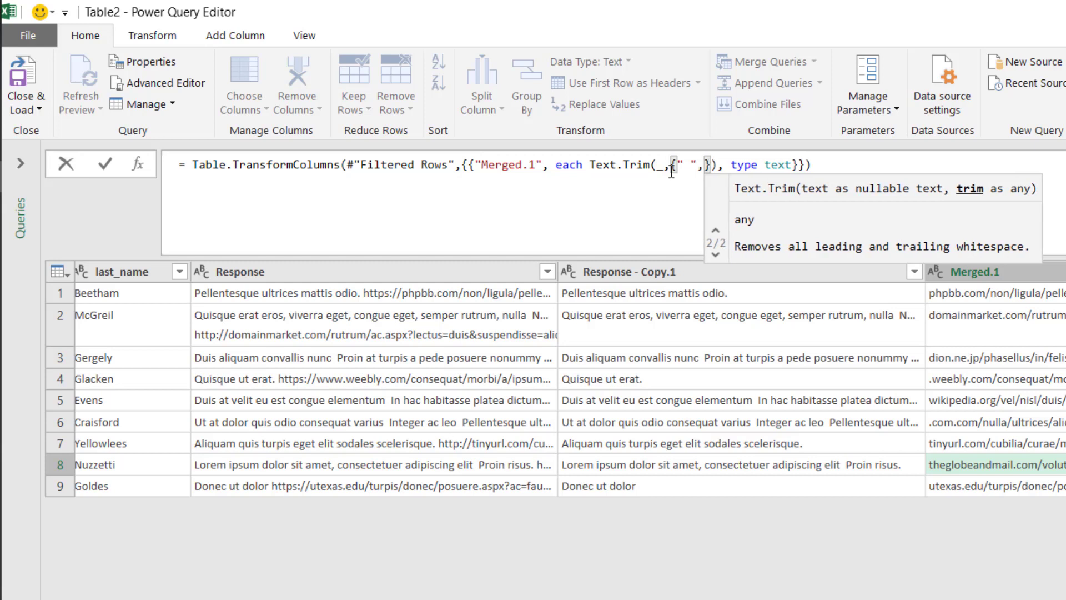
{"action": "type", "text": "\".\""}
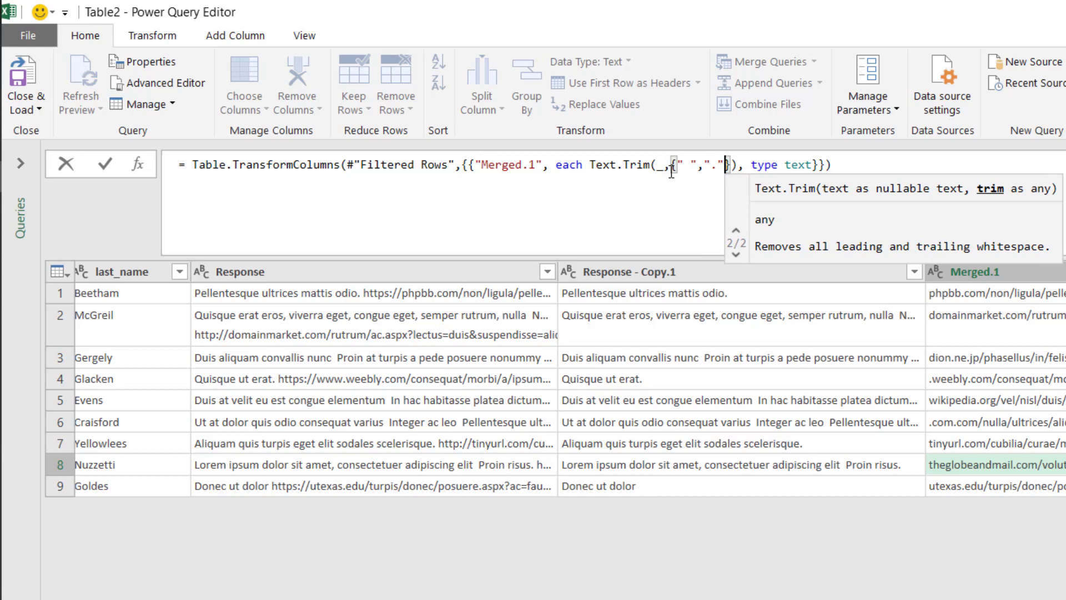
{"action": "key", "text": "Return"}
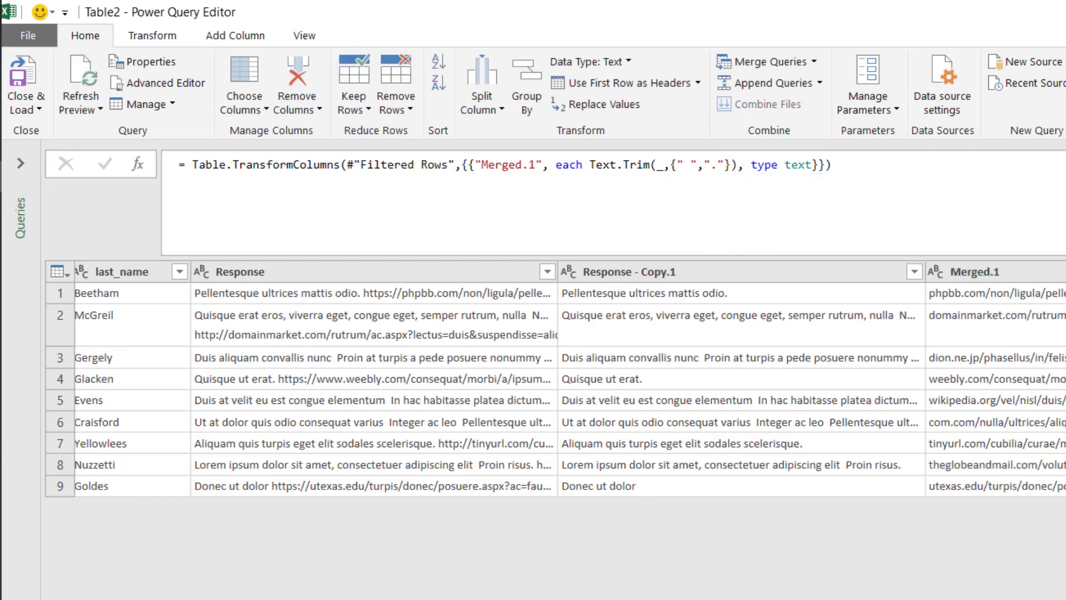
Check the trimmed links in rows 8, 9, 6 and 5 of Merged.1 and select the whole column
{"action": "left_click", "coordinate": [995, 464]}
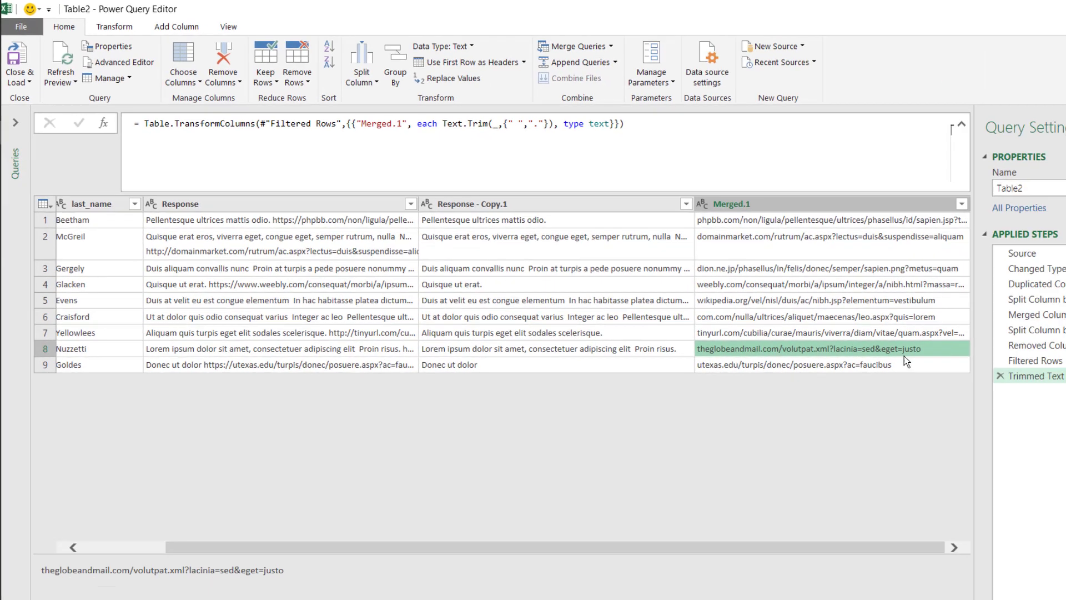
{"action": "left_click", "coordinate": [988, 477]}
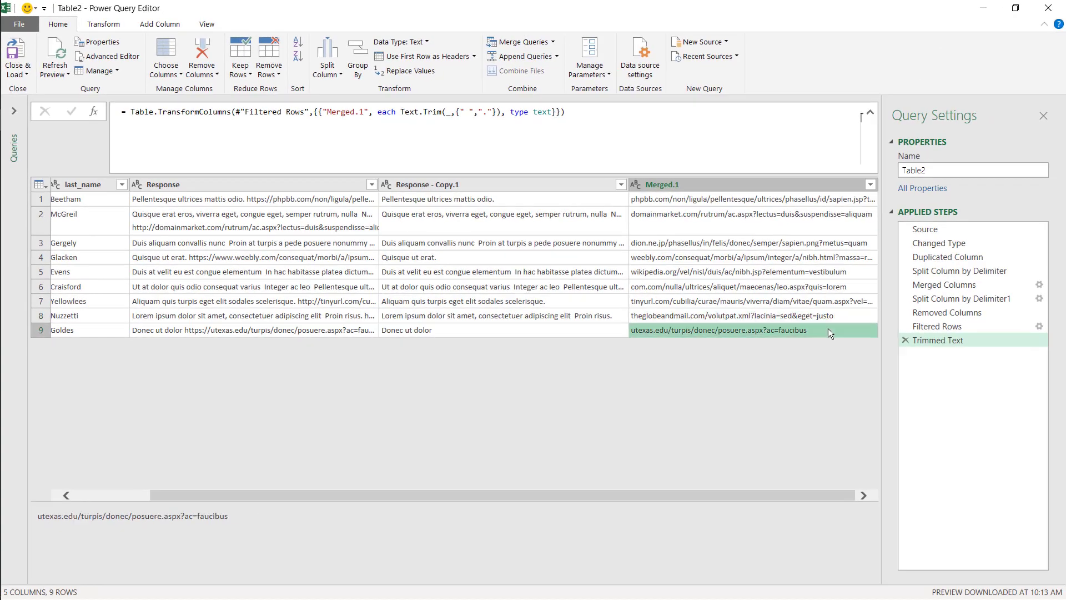
{"action": "left_click", "coordinate": [822, 312]}
{"action": "left_click", "coordinate": [818, 287]}
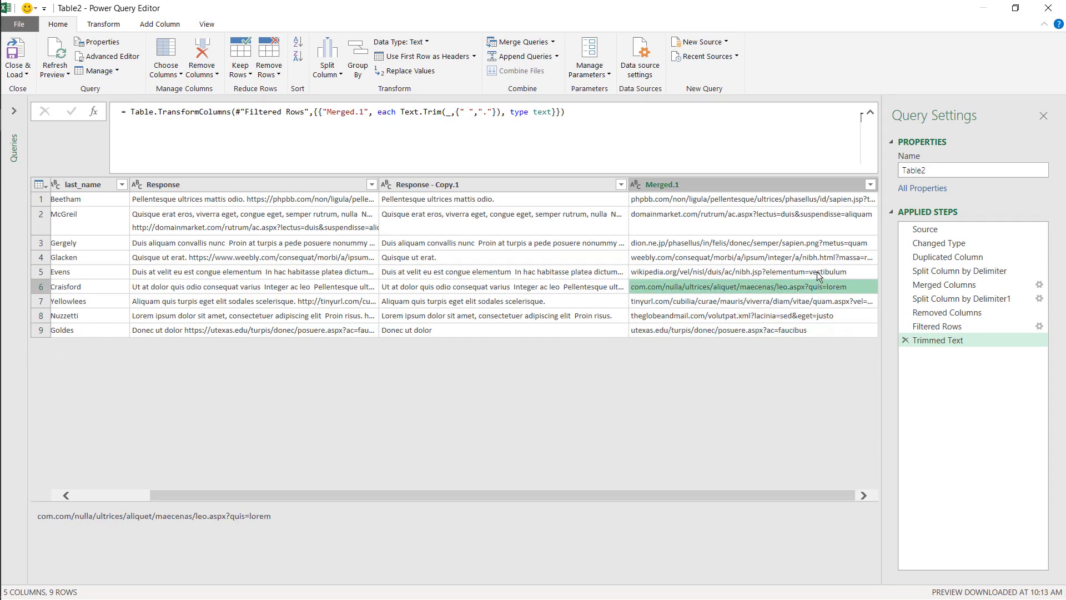
{"action": "left_click", "coordinate": [819, 275]}
{"action": "left_click", "coordinate": [741, 184]}
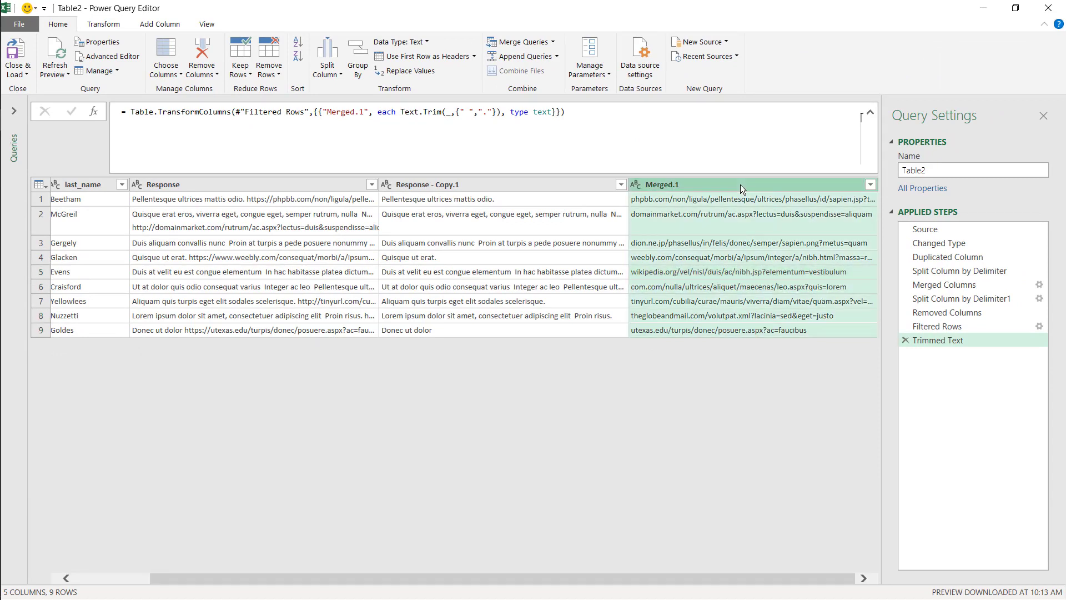
{"action": "left_click", "coordinate": [101, 26]}
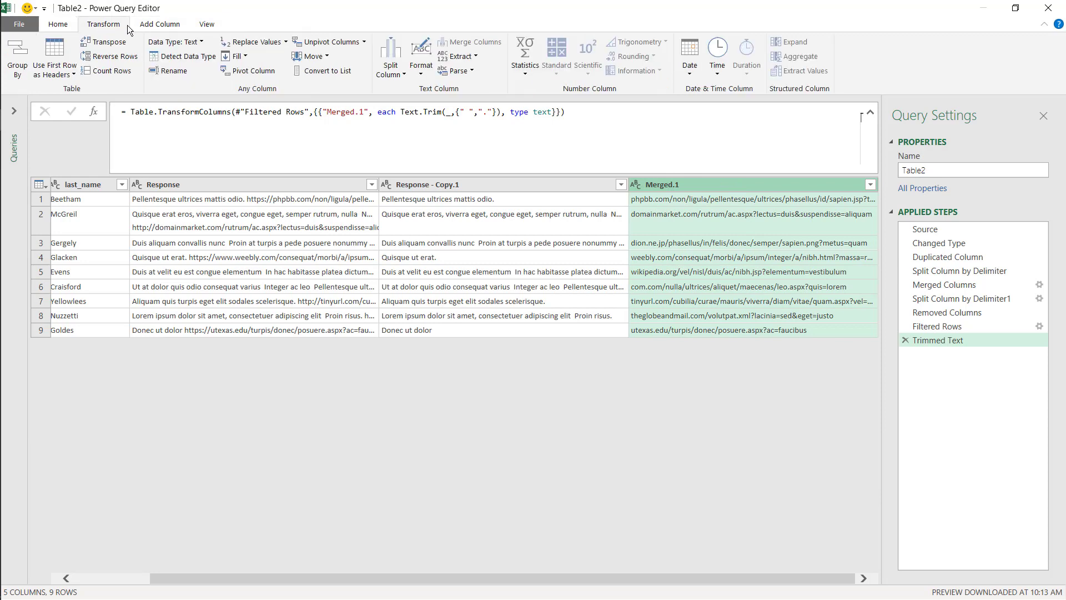
{"action": "left_click", "coordinate": [425, 67]}
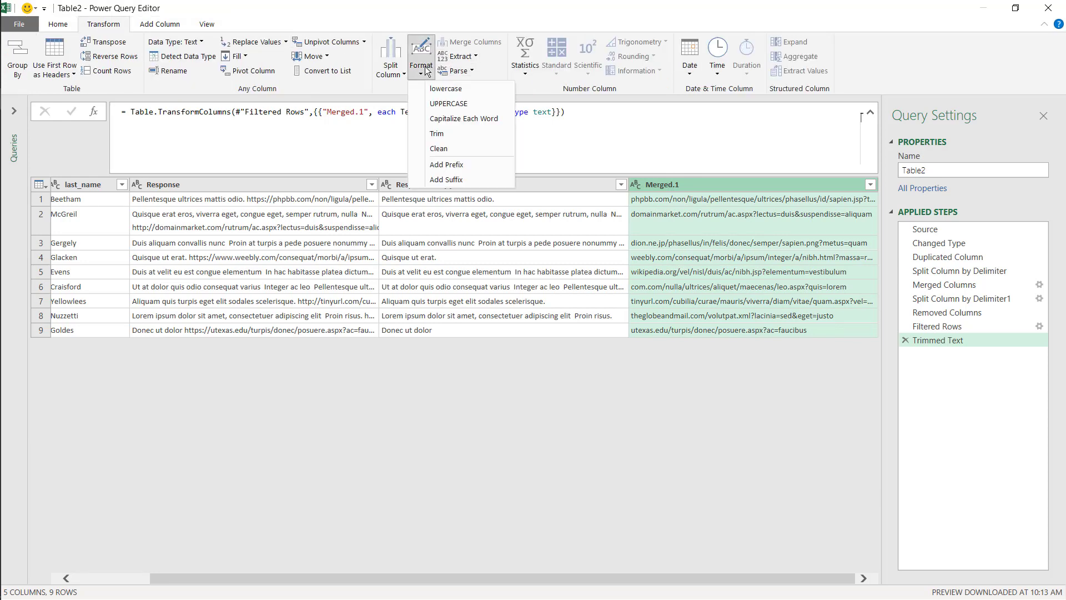
{"action": "left_click", "coordinate": [473, 165]}
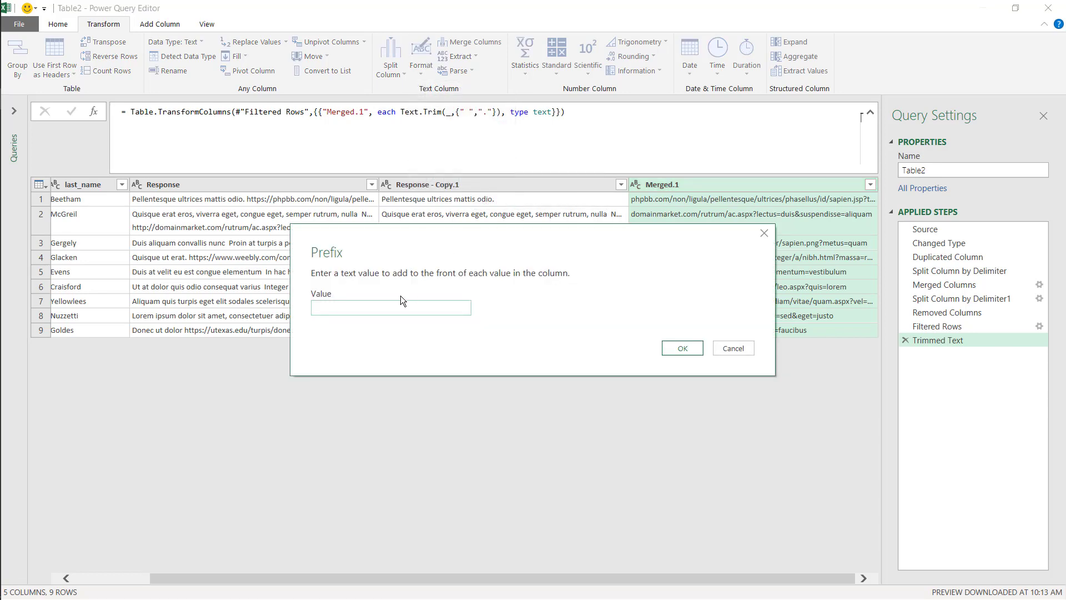
{"action": "type", "text": "http://"}
{"action": "left_click", "coordinate": [673, 348]}
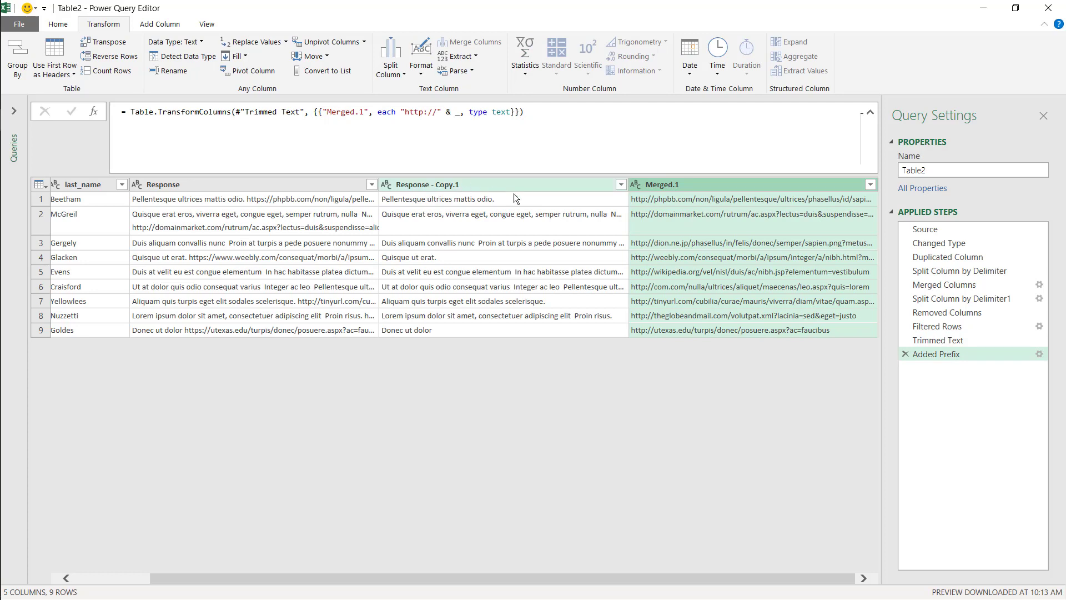
Rename the Merged.1 column to Hyperlinks
{"action": "double_click", "coordinate": [714, 186]}
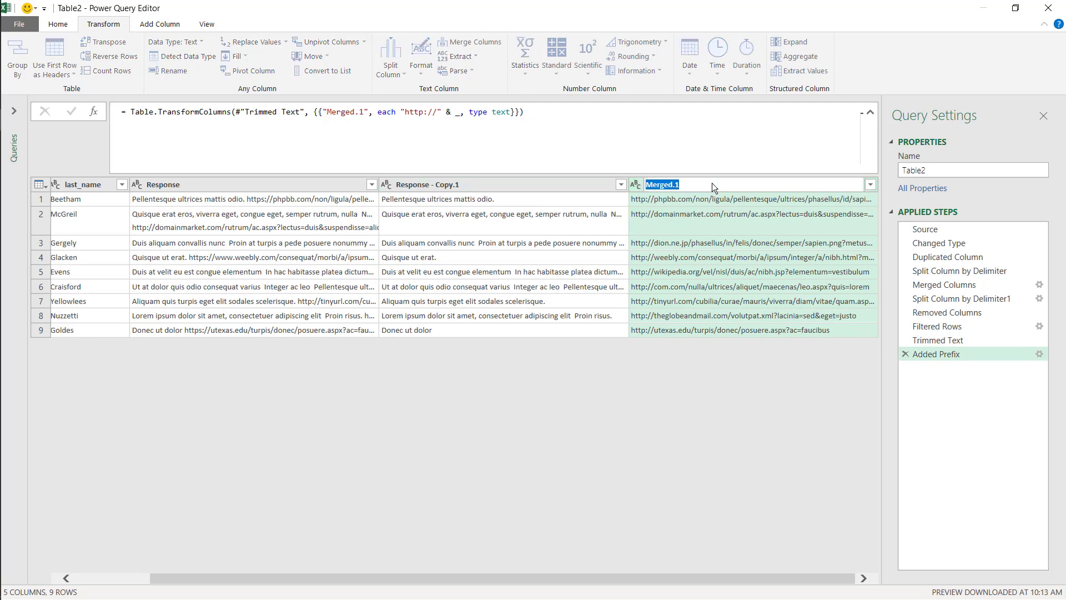
{"action": "type", "text": "Hyperlinks"}
{"action": "key", "text": "Return"}
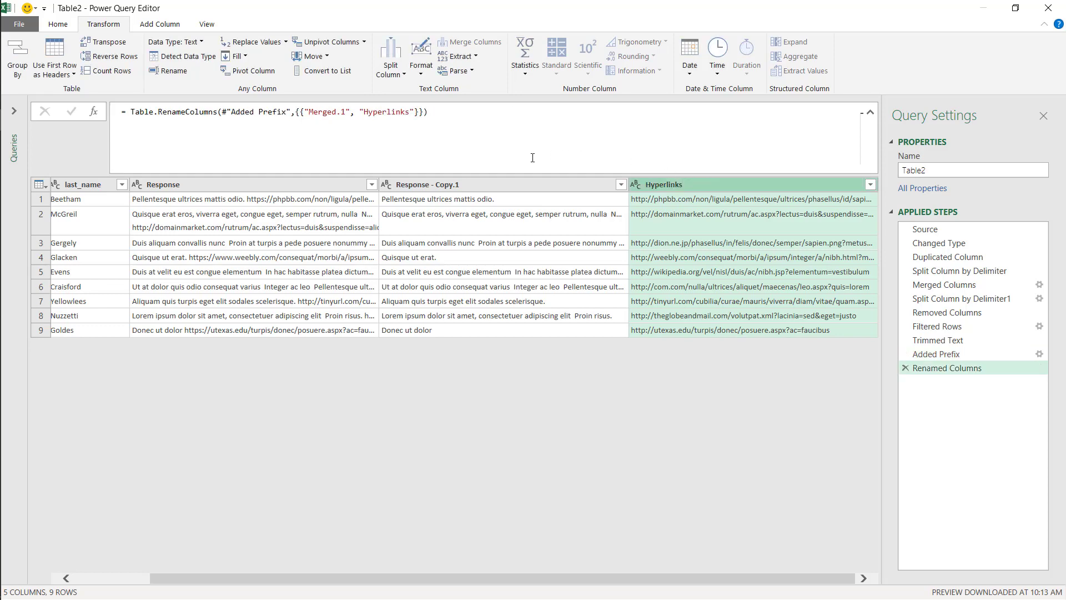
Remove all columns except Hyperlinks from the query
{"action": "left_click", "coordinate": [504, 184]}
{"action": "left_click", "coordinate": [689, 181]}
{"action": "right_click", "coordinate": [692, 181]}
{"action": "left_click", "coordinate": [776, 222]}
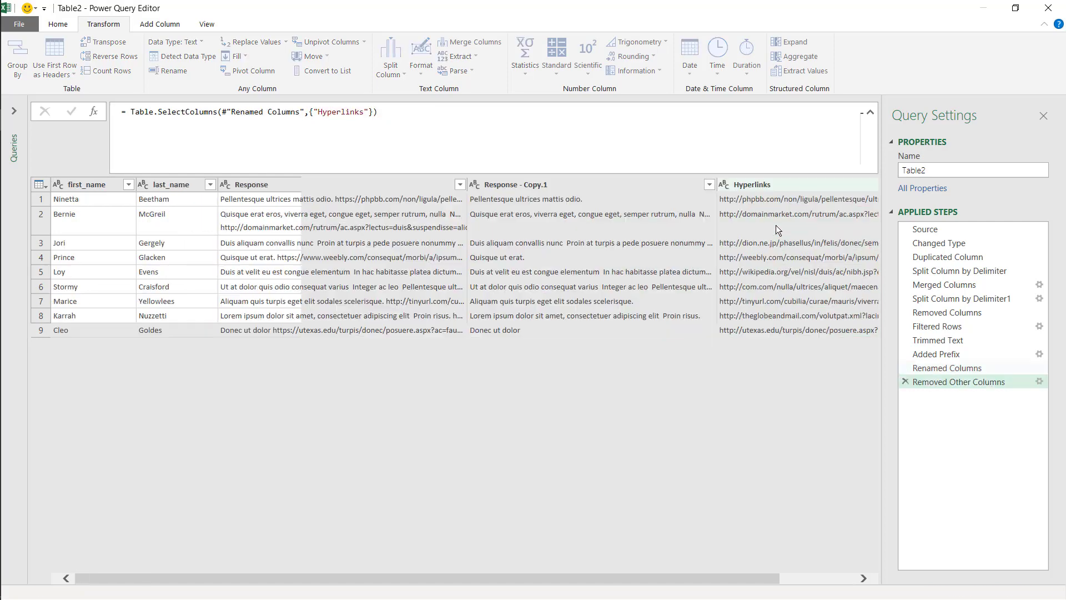
Close the query editor and load the query result as a table on a new worksheet
{"action": "left_click", "coordinate": [58, 24]}
{"action": "left_click", "coordinate": [21, 75]}
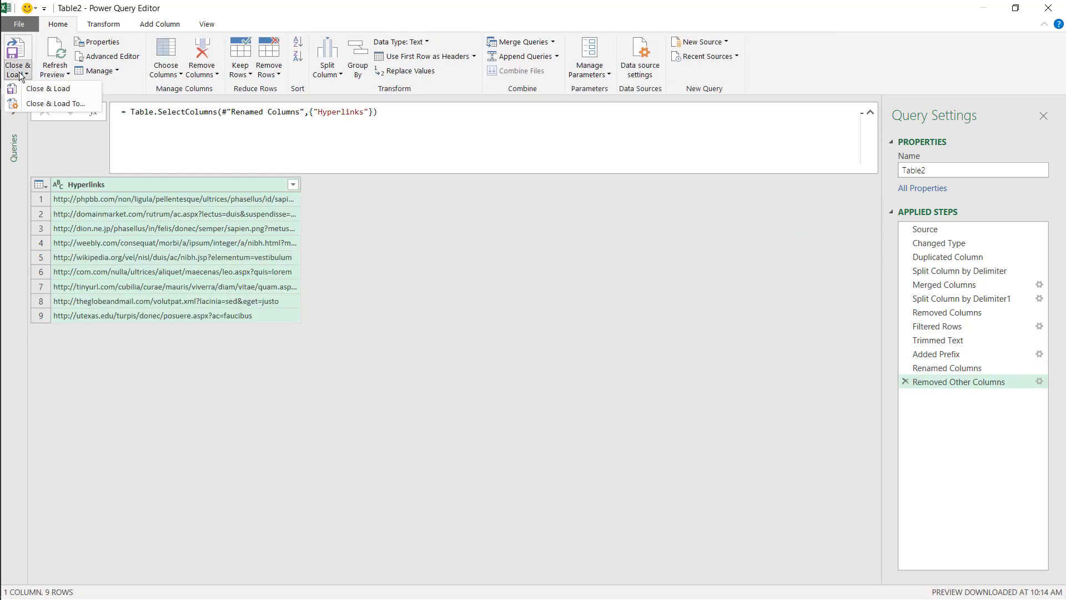
{"action": "left_click", "coordinate": [35, 100]}
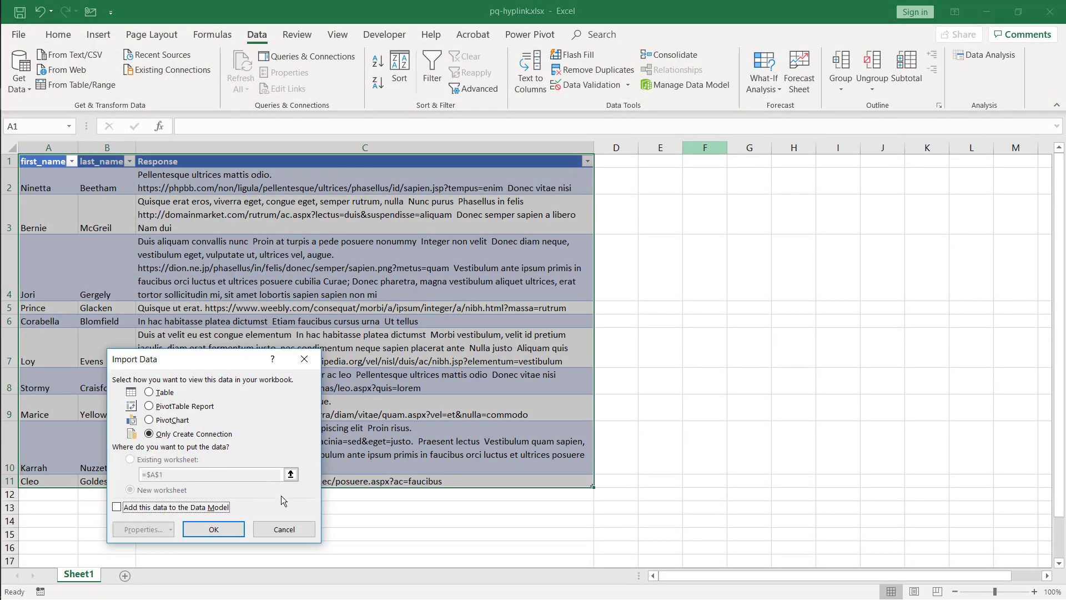
{"action": "left_click", "coordinate": [148, 392]}
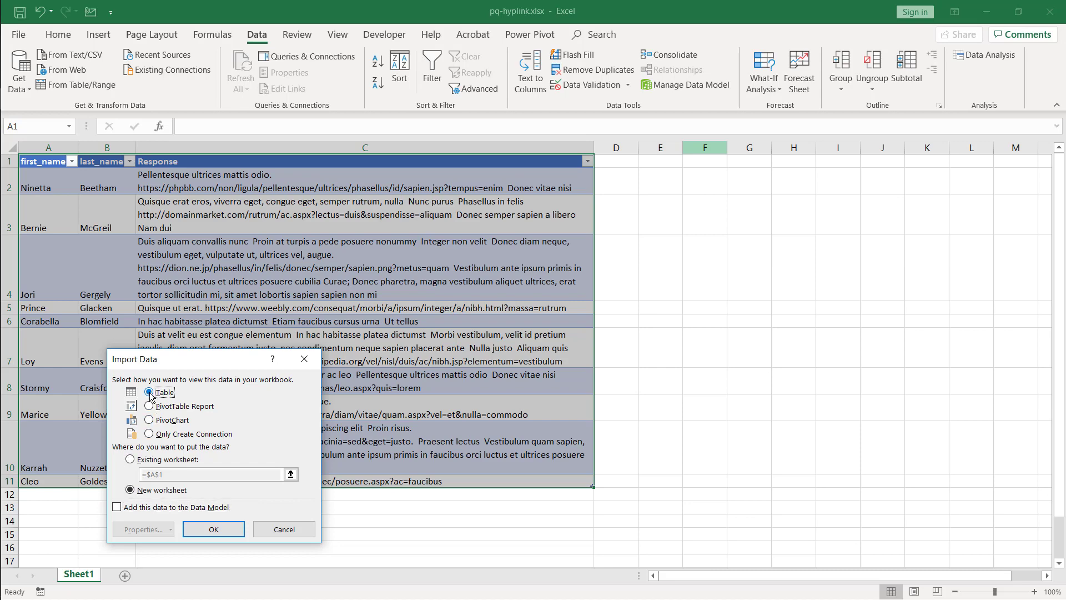
{"action": "left_click", "coordinate": [214, 529]}
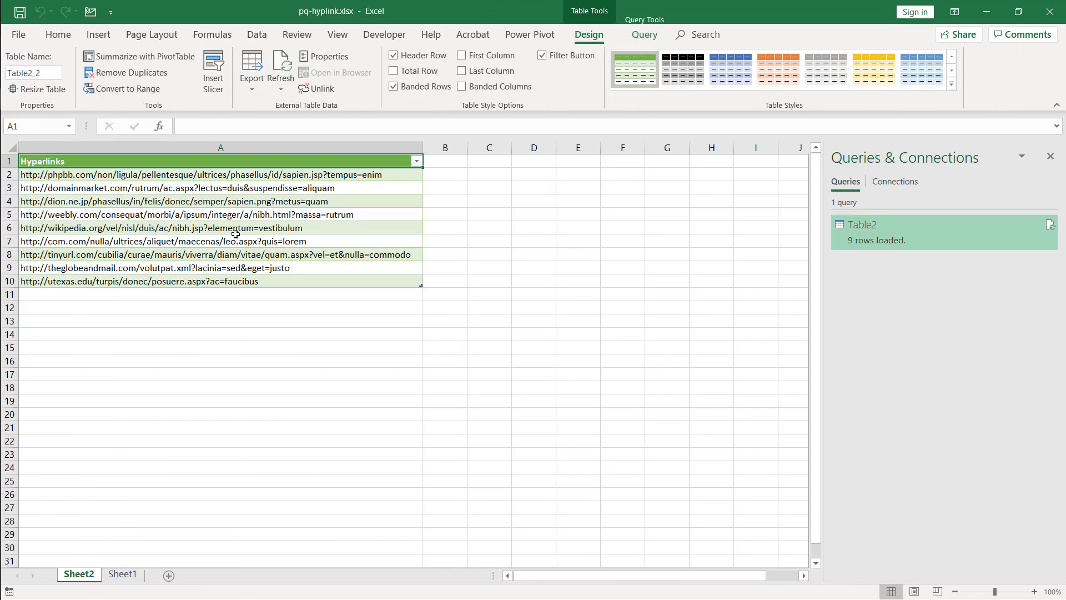
Review the loaded links on Sheet2 and compare them with the Response texts in rows 7 to 10 of Sheet1
{"action": "left_click", "coordinate": [251, 178]}
{"action": "left_click_drag", "start_coordinate": [251, 178], "coordinate": [267, 283]}
{"action": "left_click", "coordinate": [122, 574]}
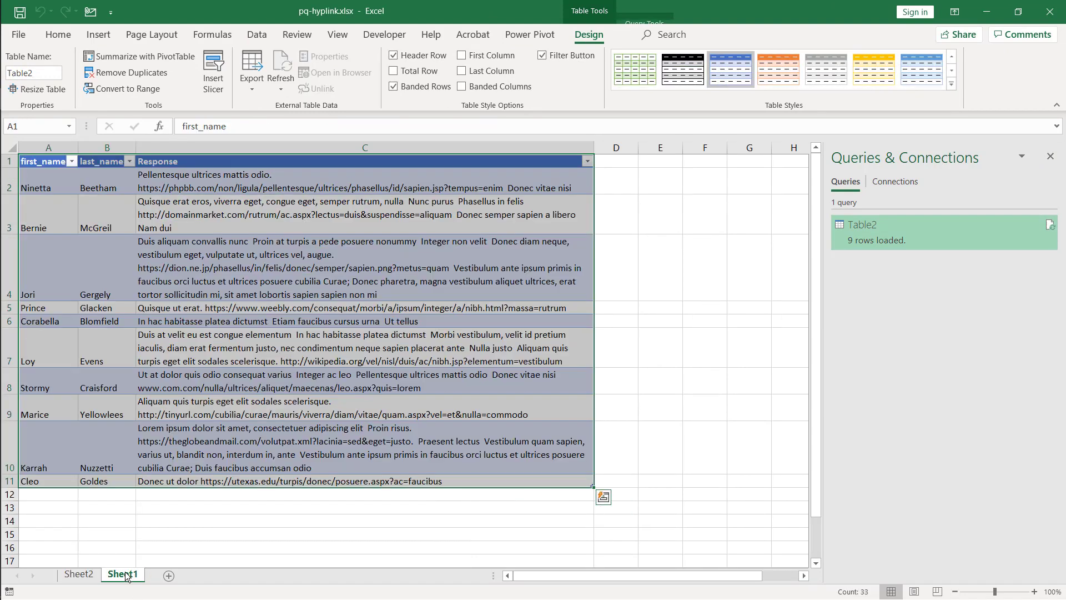
{"action": "left_click", "coordinate": [382, 386]}
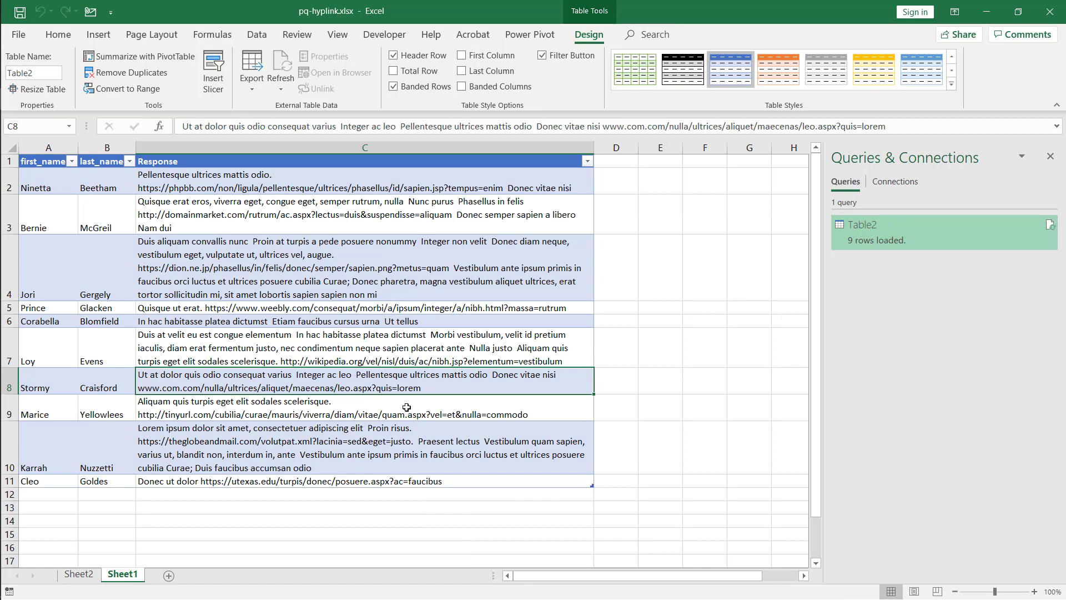
{"action": "left_click", "coordinate": [292, 410]}
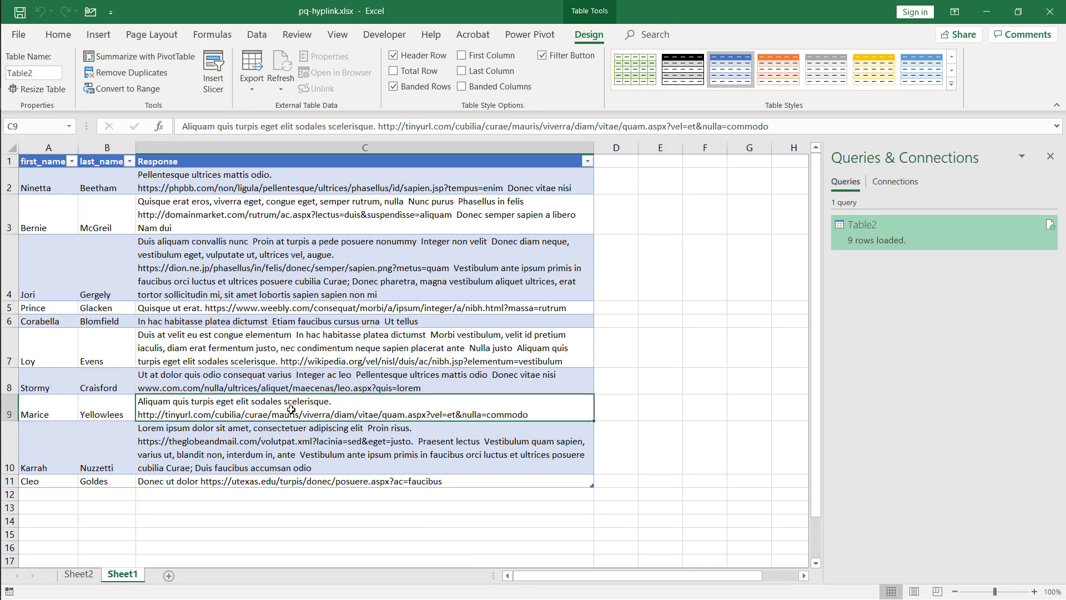
{"action": "left_click", "coordinate": [300, 445]}
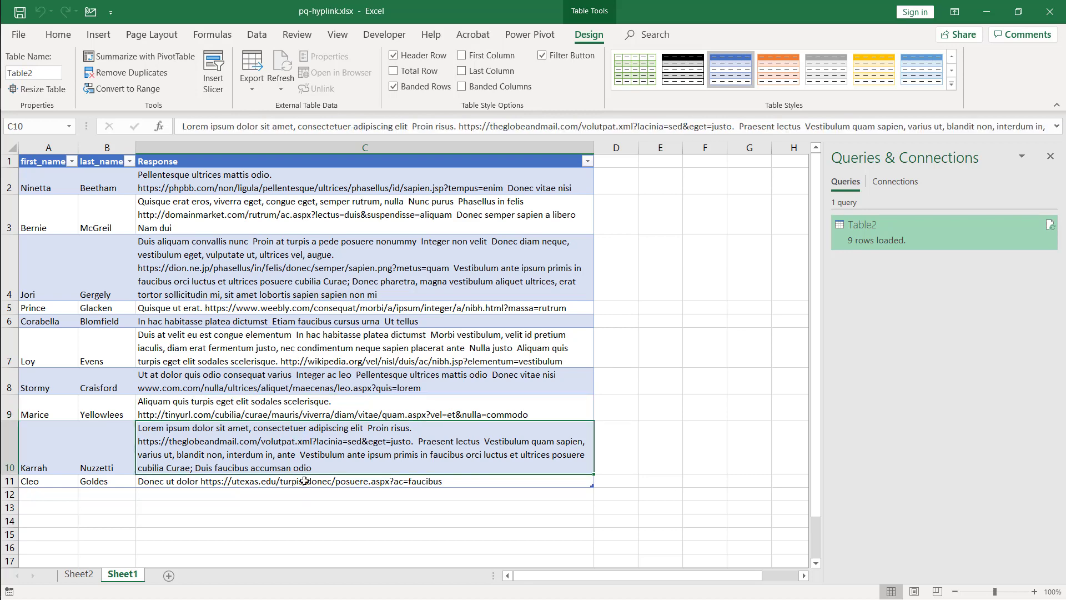
{"action": "left_click", "coordinate": [340, 348]}
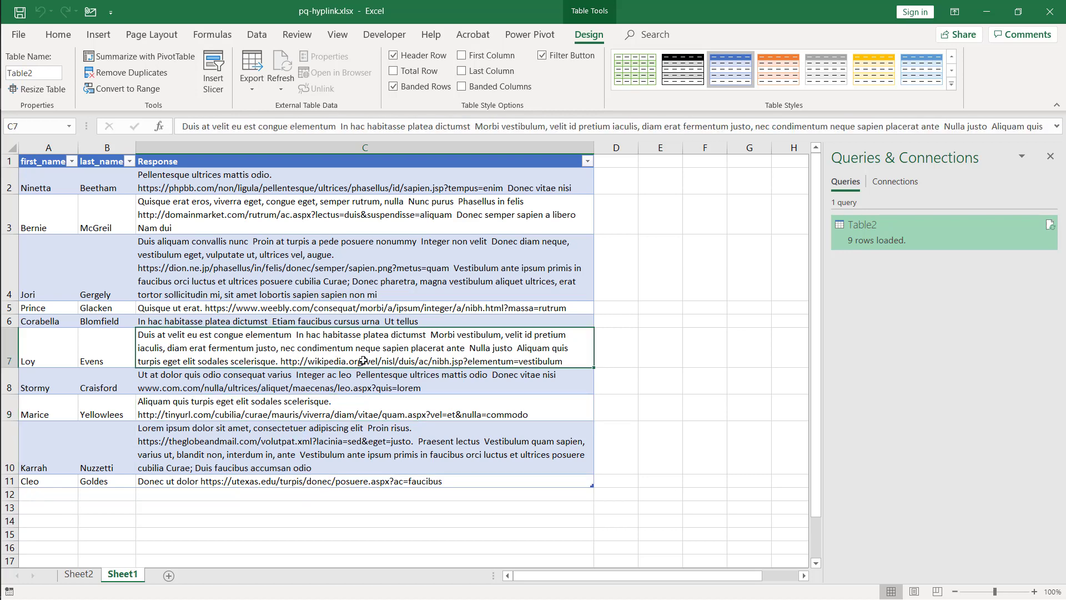
{"action": "left_click", "coordinate": [365, 378]}
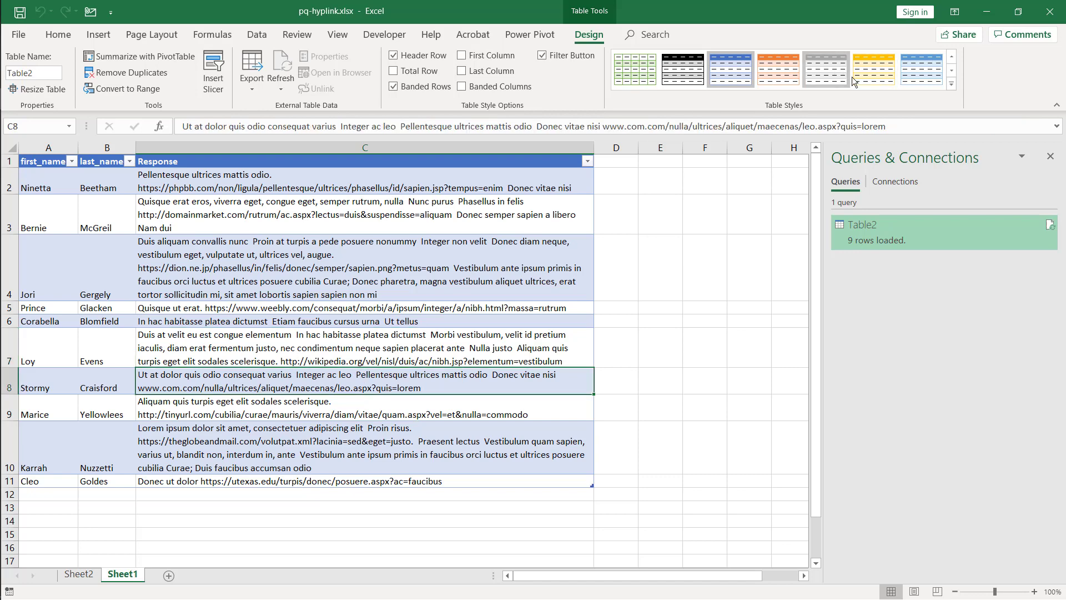
Expand the formula bar and insert a semicolon directly after the link ending in "metus=quam" in cell C4 of Sheet1
{"action": "left_click", "coordinate": [1057, 126]}
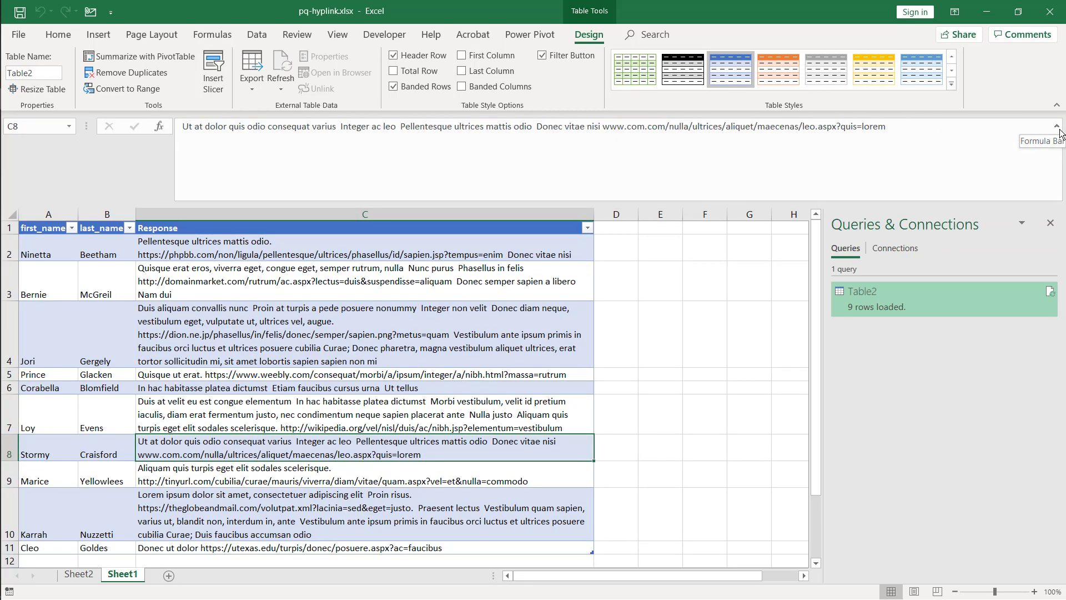
{"action": "left_click", "coordinate": [403, 349]}
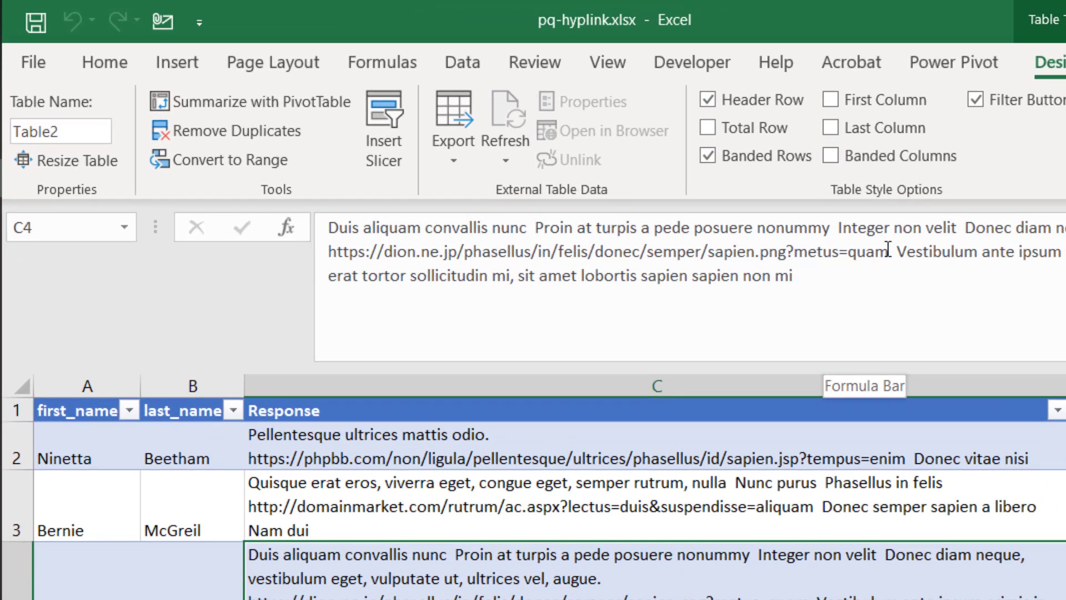
{"action": "left_click", "coordinate": [856, 246]}
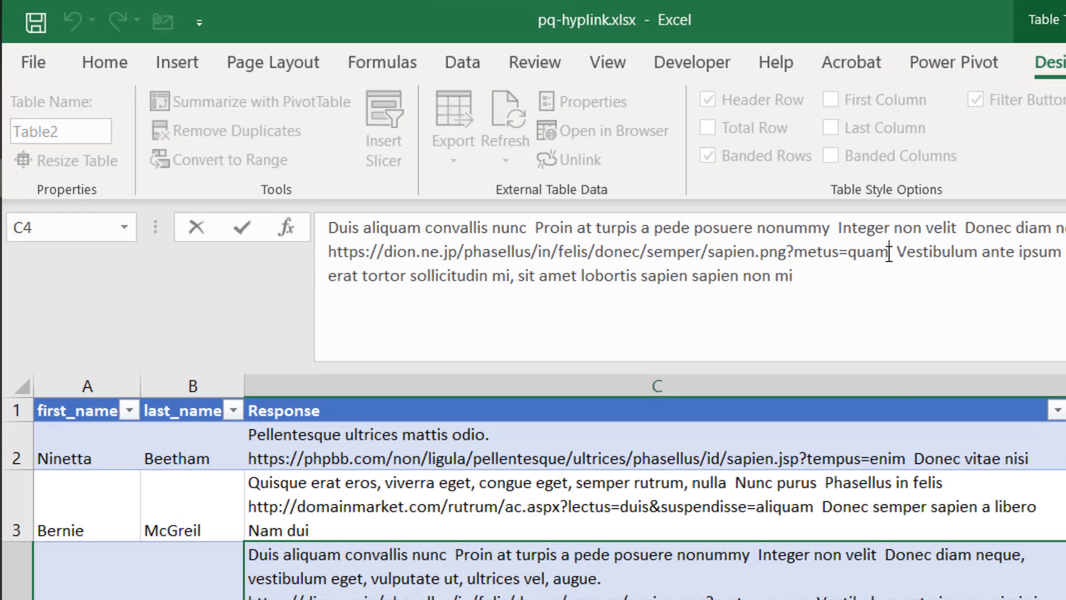
{"action": "type", "text": ";"}
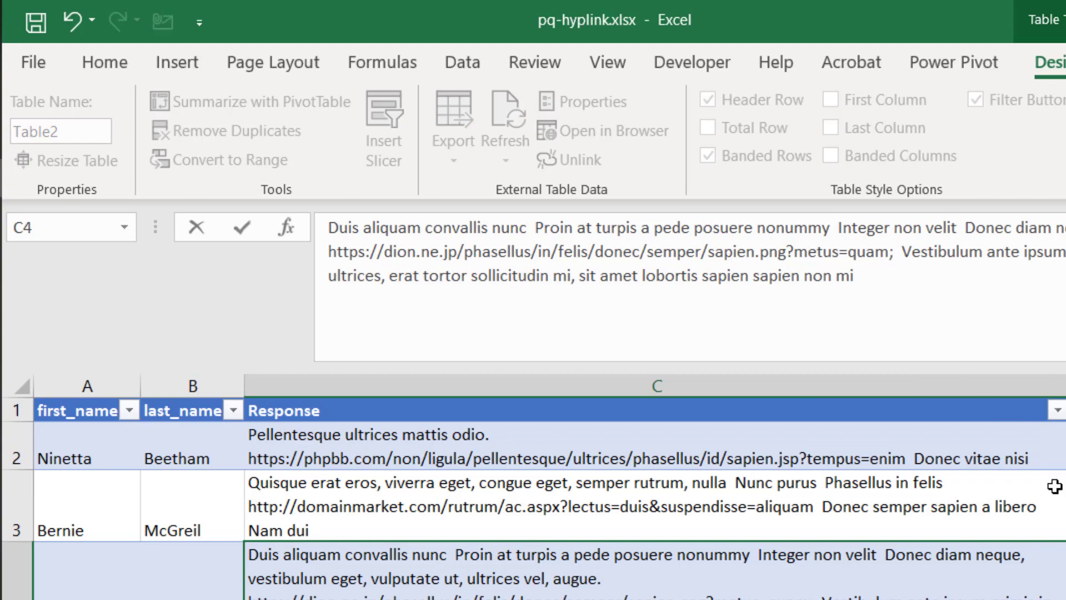
{"action": "key", "text": "Return"}
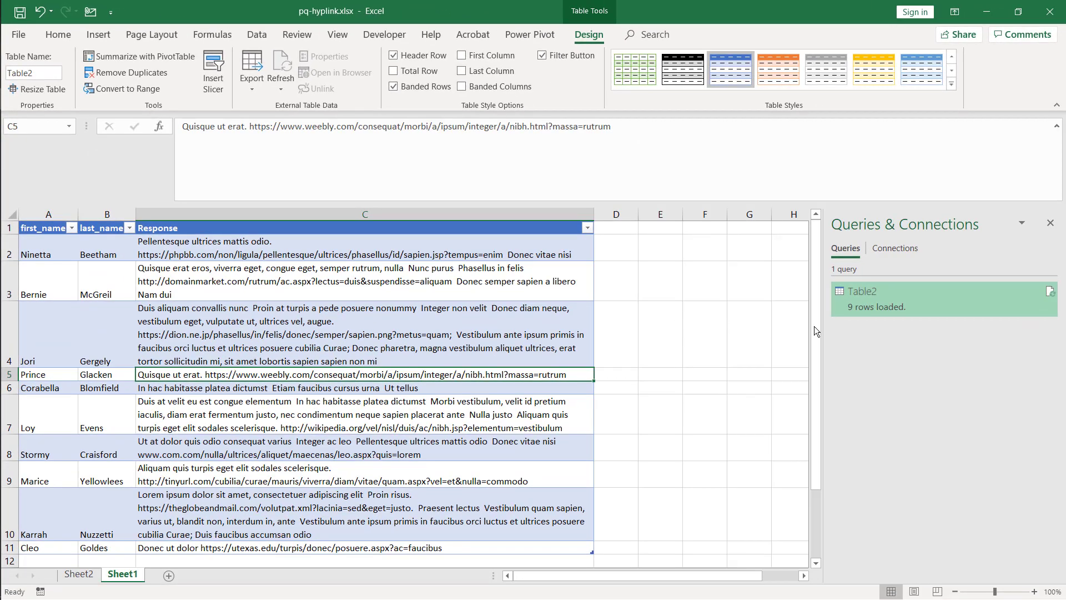
Refresh the Table2 query and check the link in cell A4 of the Hyperlinks table
{"action": "right_click", "coordinate": [859, 304]}
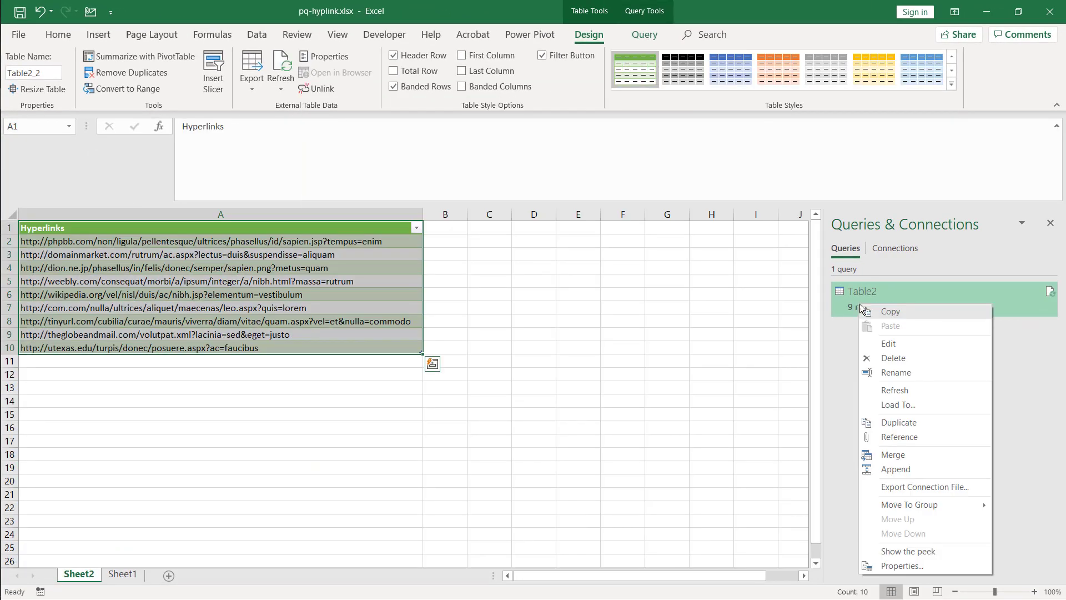
{"action": "left_click", "coordinate": [914, 389]}
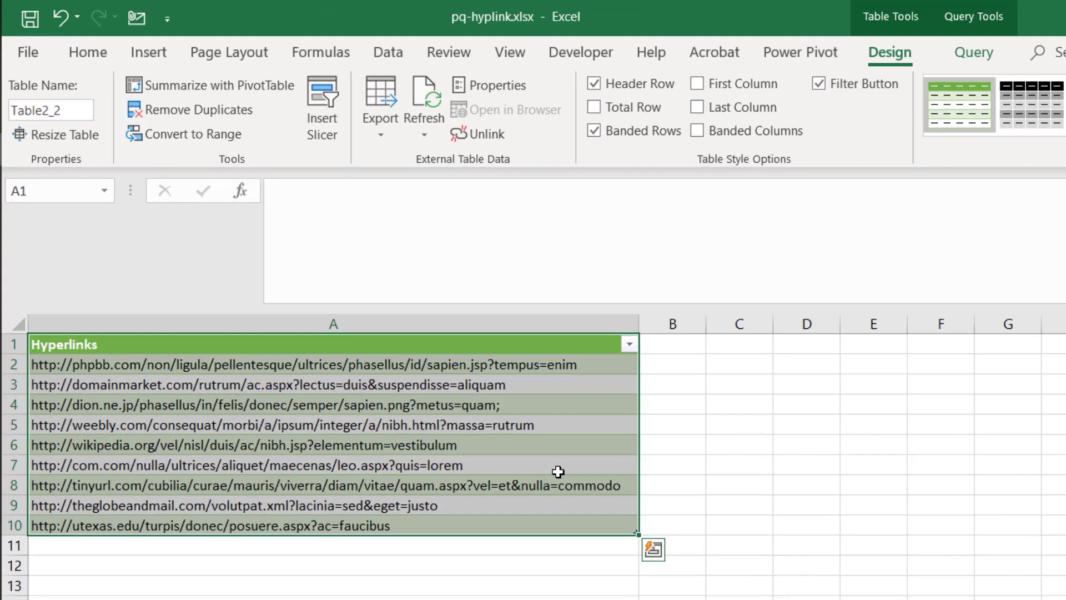
{"action": "left_click", "coordinate": [370, 333]}
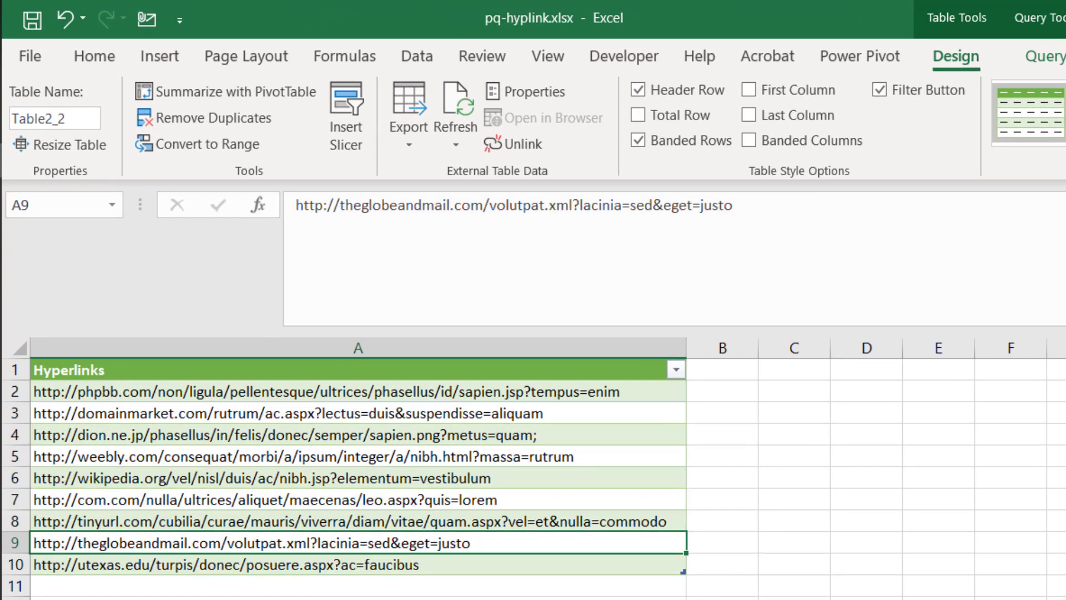
{"action": "left_click", "coordinate": [547, 437]}
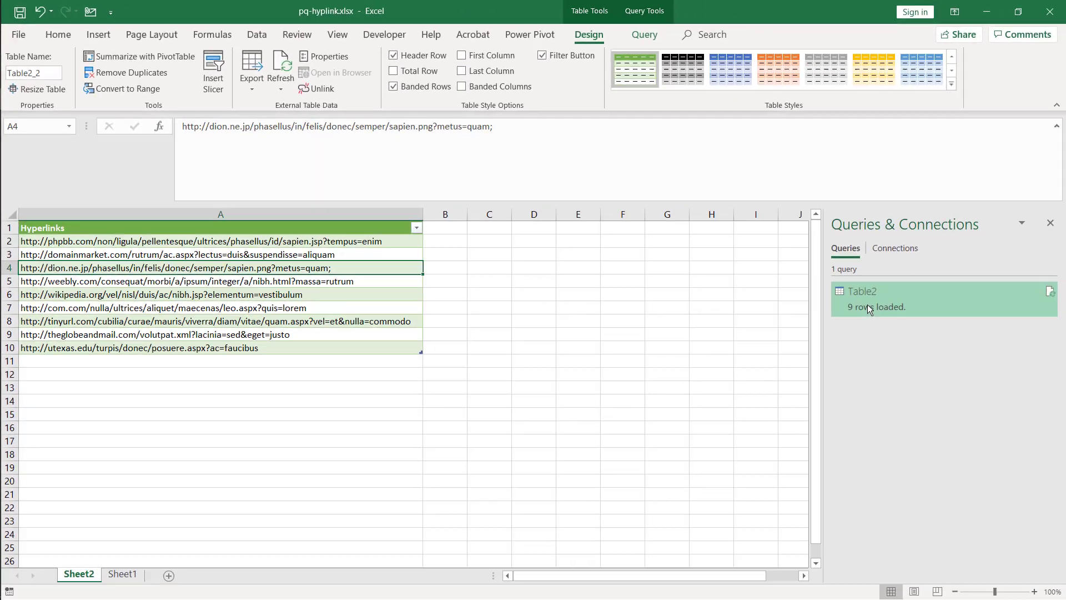
Reopen the Table2 query in the Power Query Editor and go back to its Trimmed Text step
{"action": "left_click", "coordinate": [867, 304]}
{"action": "double_click", "coordinate": [868, 304]}
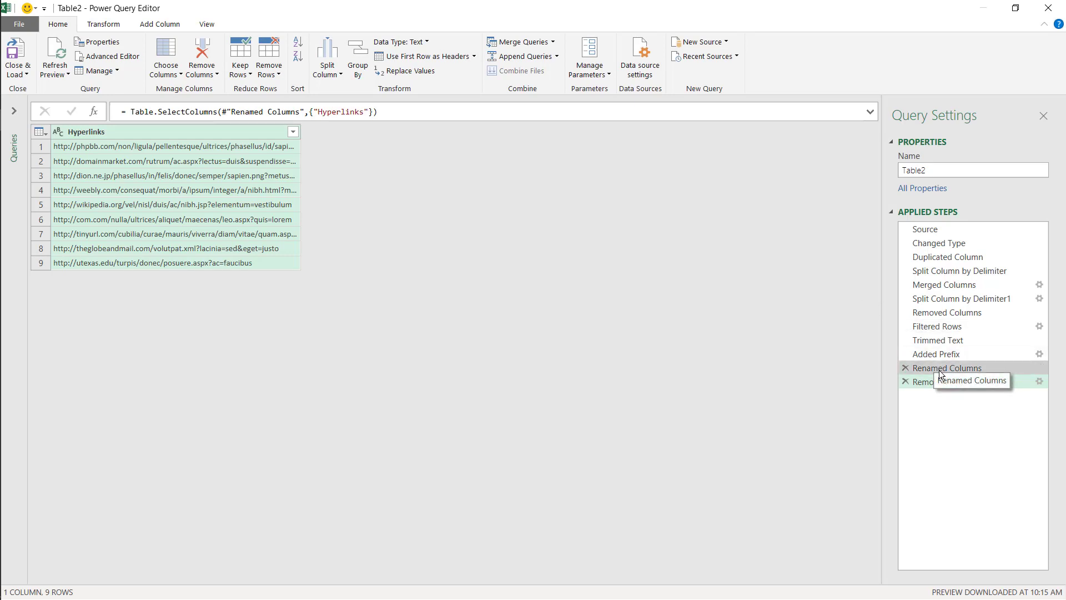
{"action": "left_click", "coordinate": [940, 369]}
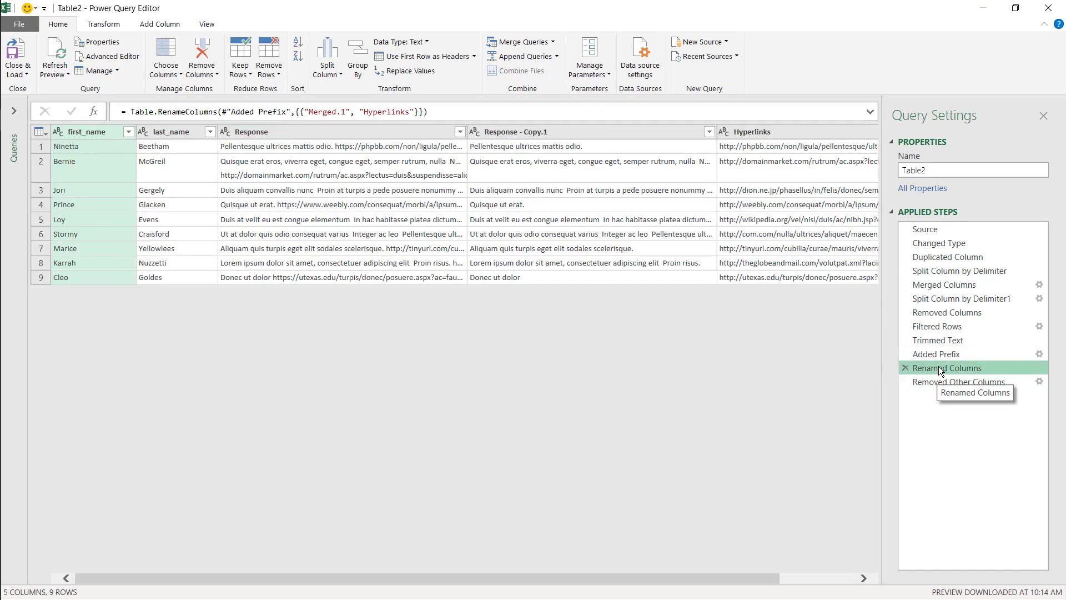
{"action": "left_click", "coordinate": [939, 355]}
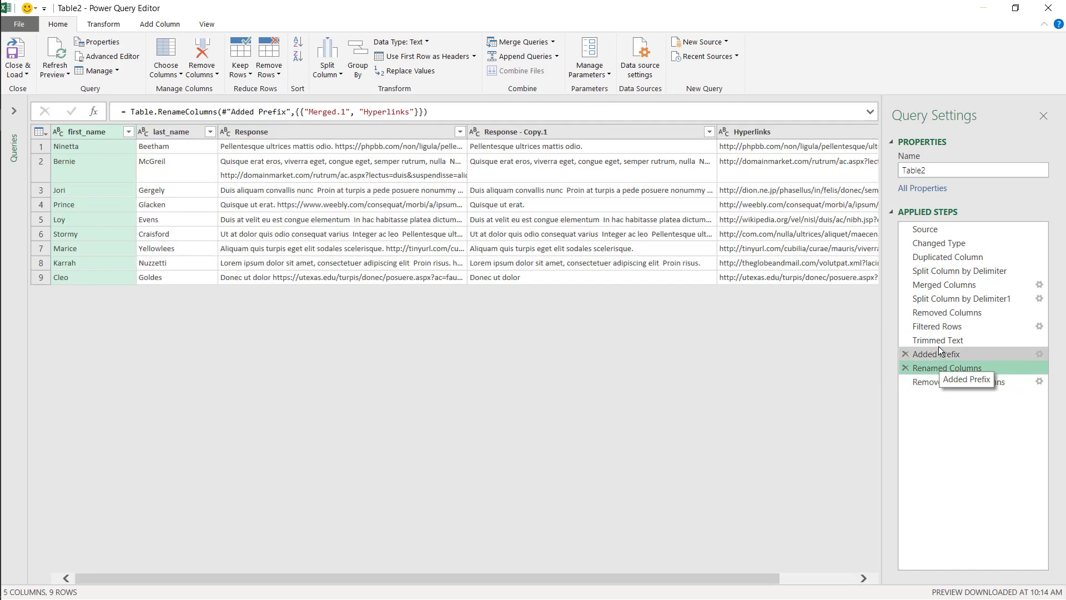
{"action": "left_click", "coordinate": [938, 343]}
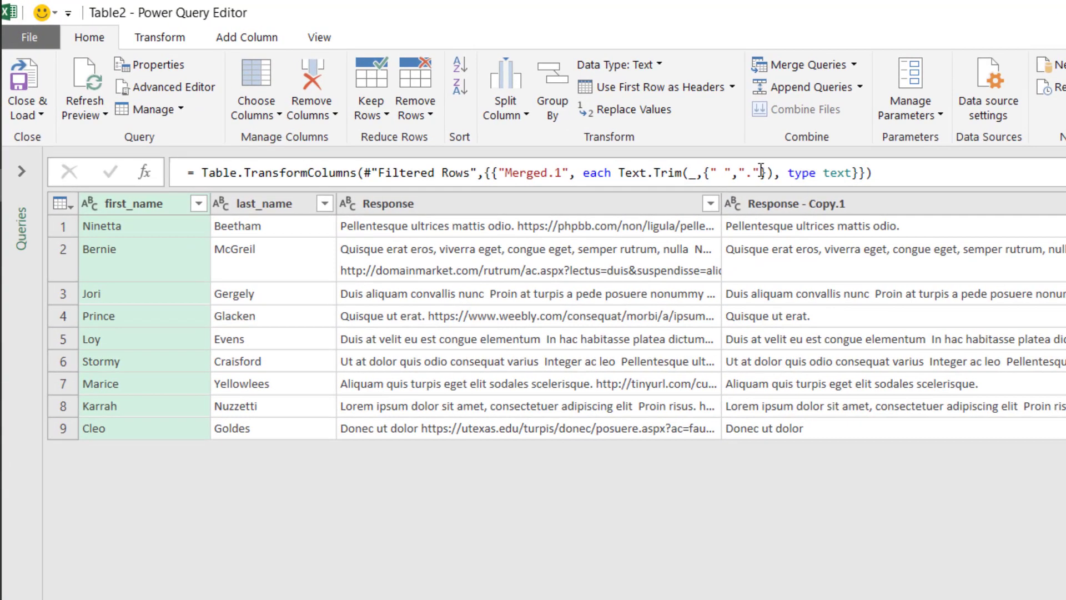
Add ";" to the Text.Trim character list in the formula, load the query back to the worksheet and check cell A4
{"action": "left_click", "coordinate": [761, 169]}
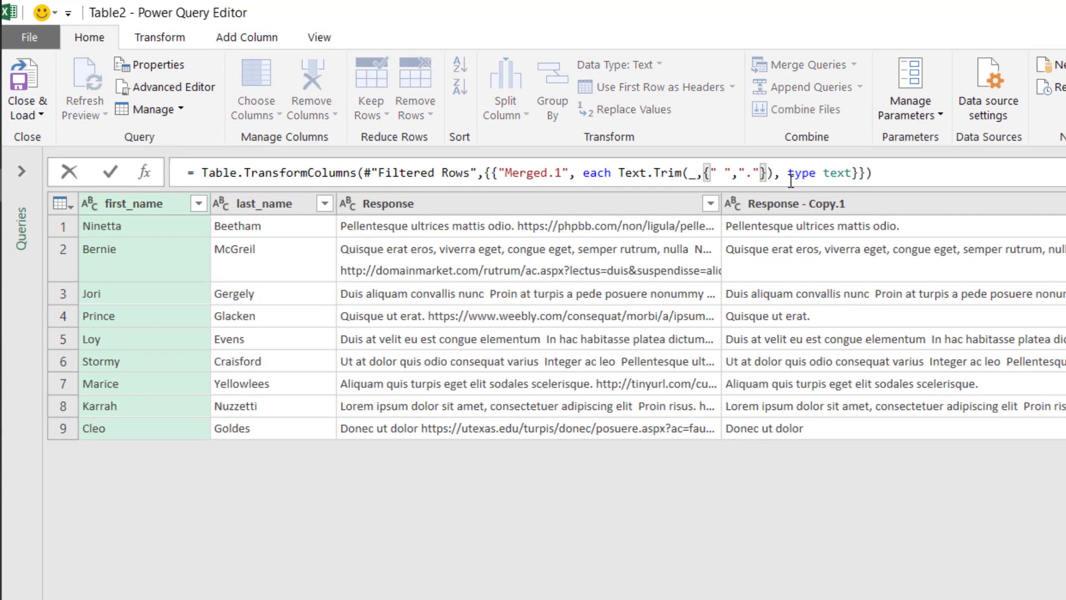
{"action": "type", "text": ",\";\""}
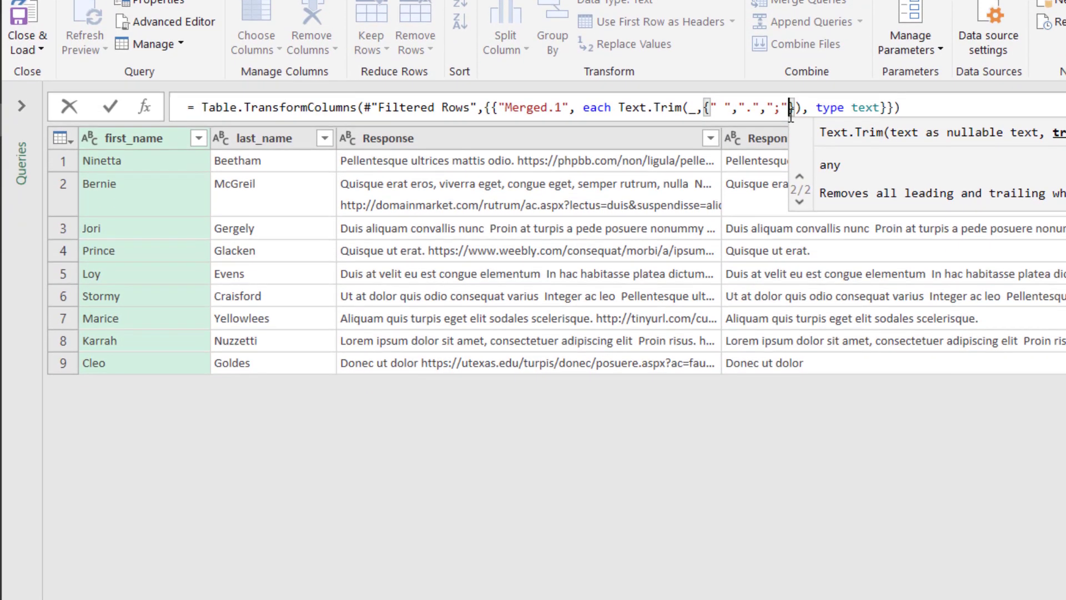
{"action": "key", "text": "Return"}
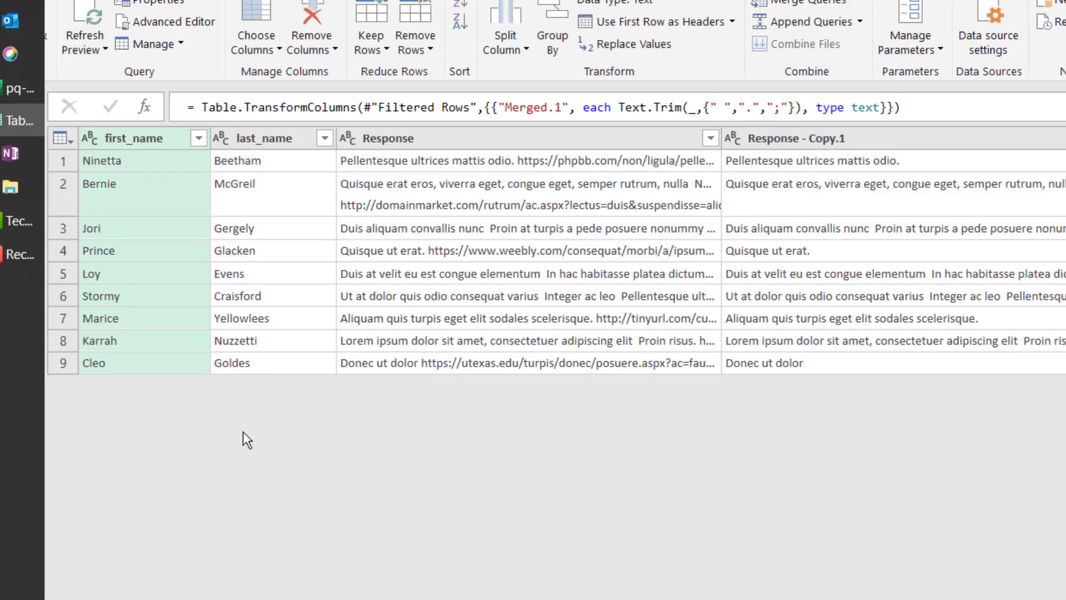
{"action": "left_click", "coordinate": [29, 9]}
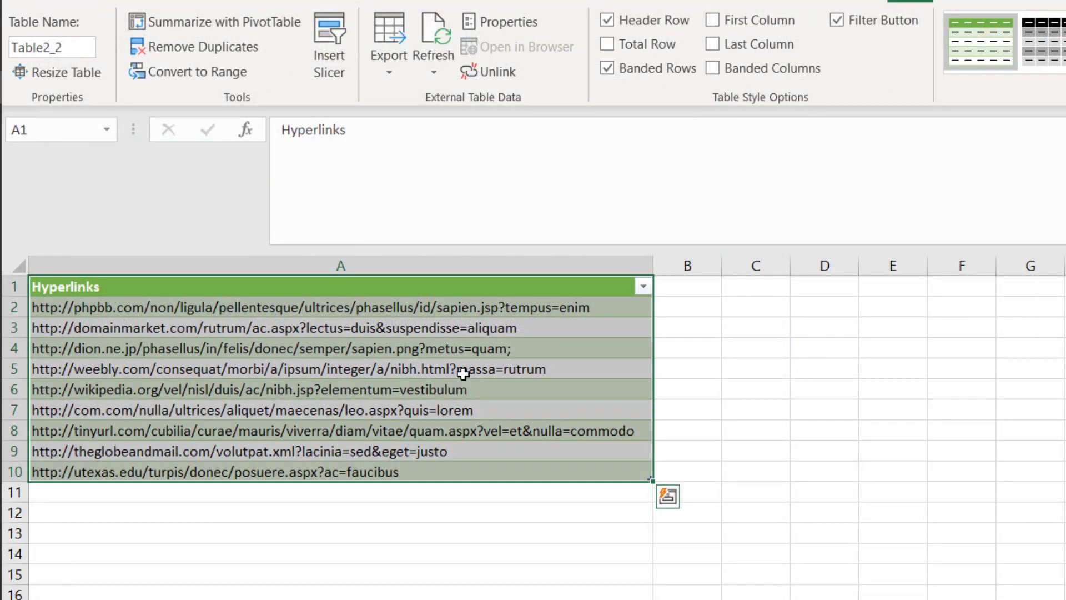
{"action": "left_click", "coordinate": [533, 344]}
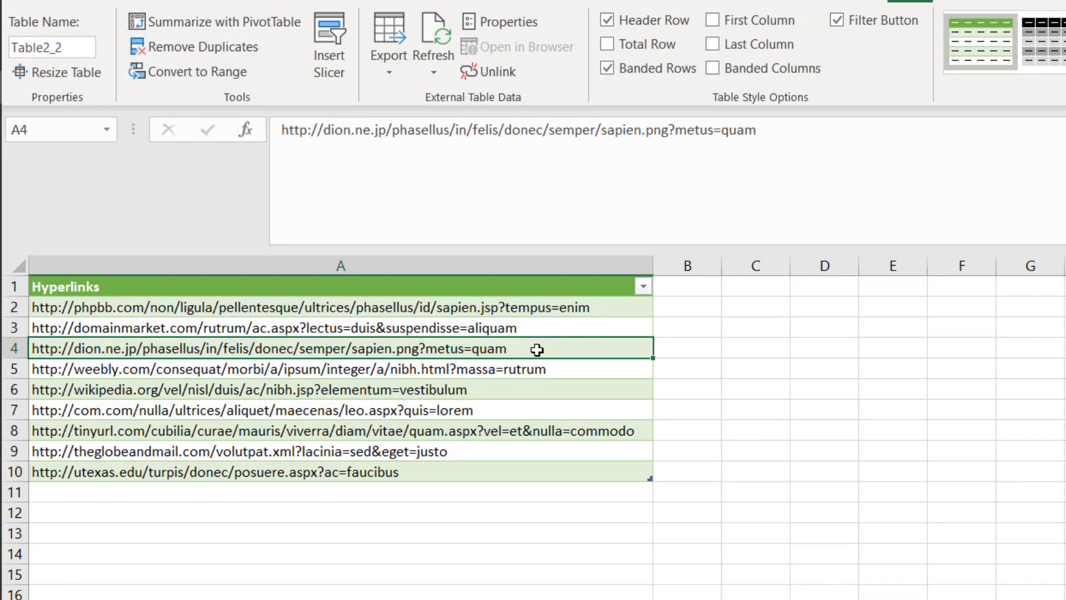